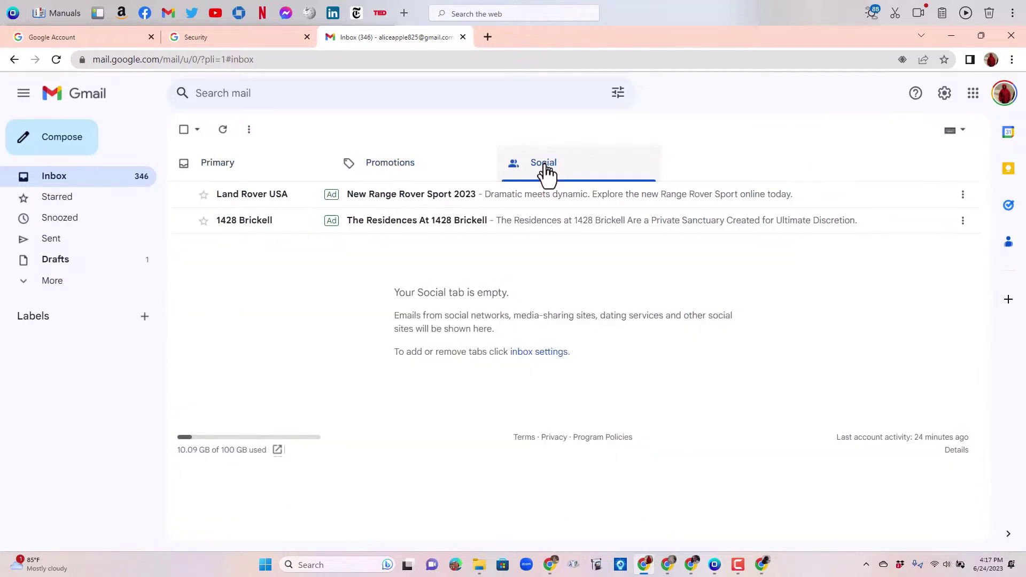
Customize the default inbox type so the Social and Promotions category tabs are disabled, and save the change.
left_click(944, 97)
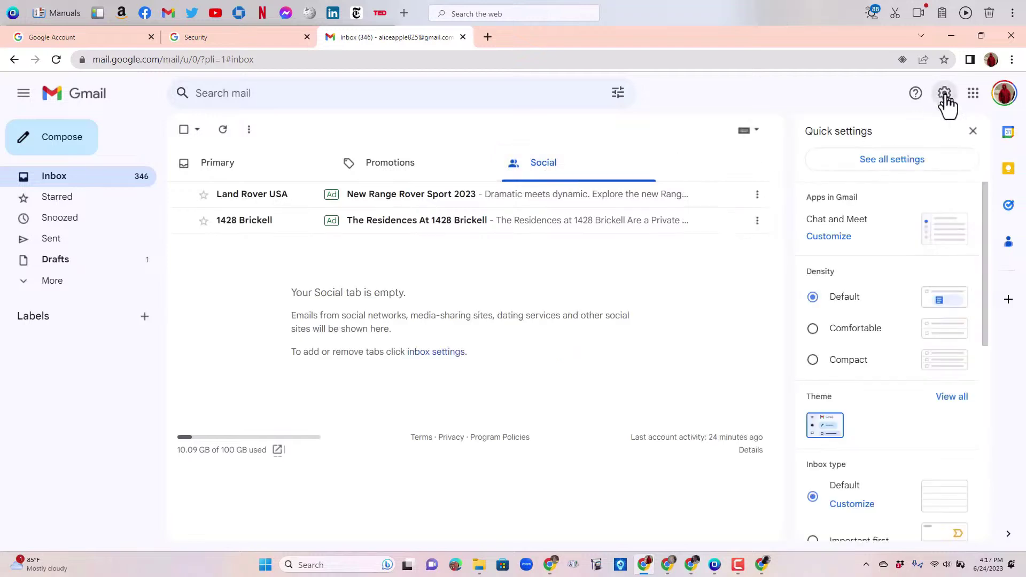
scroll(858, 281, "down", 4)
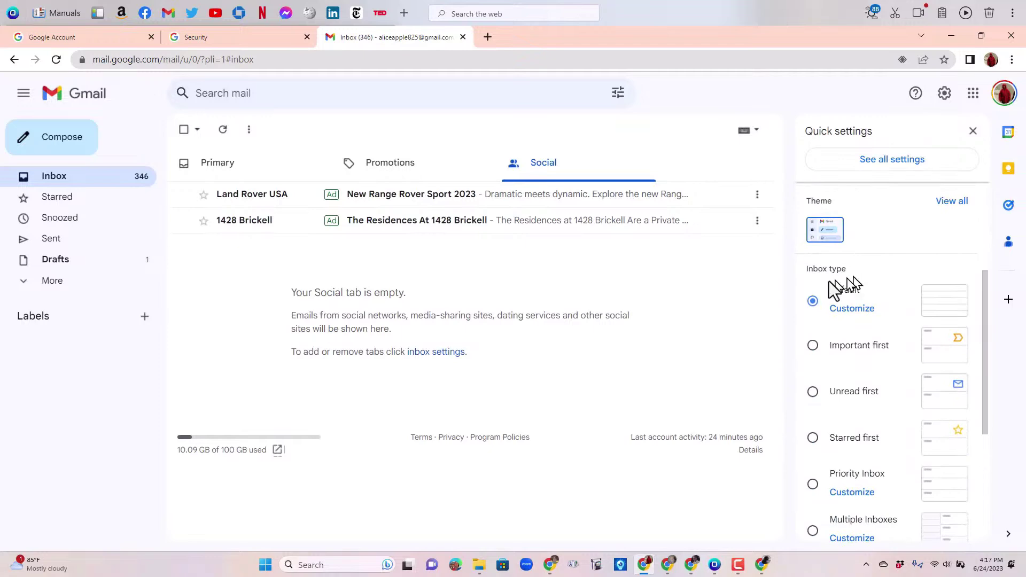
left_click(850, 312)
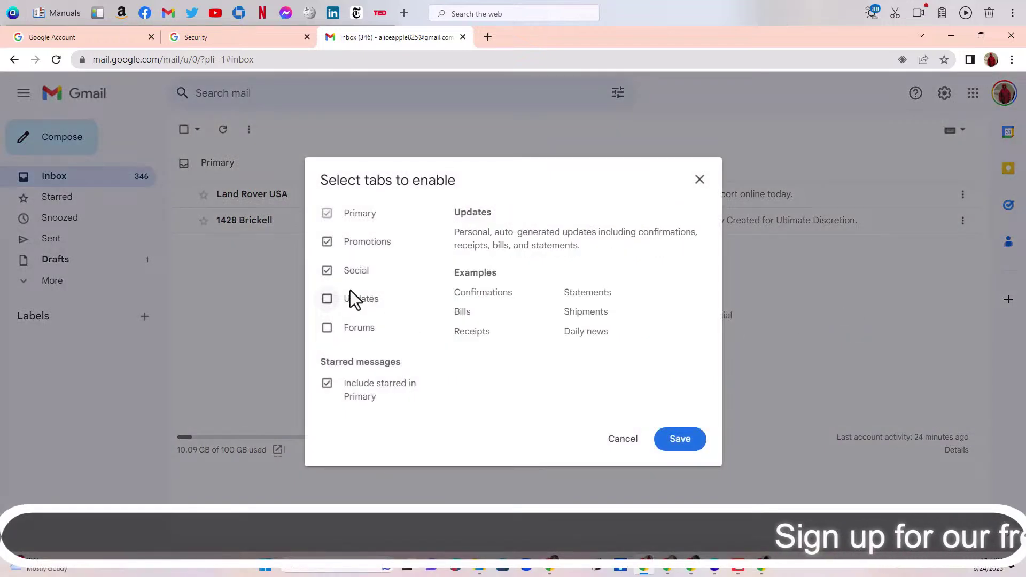
left_click(329, 276)
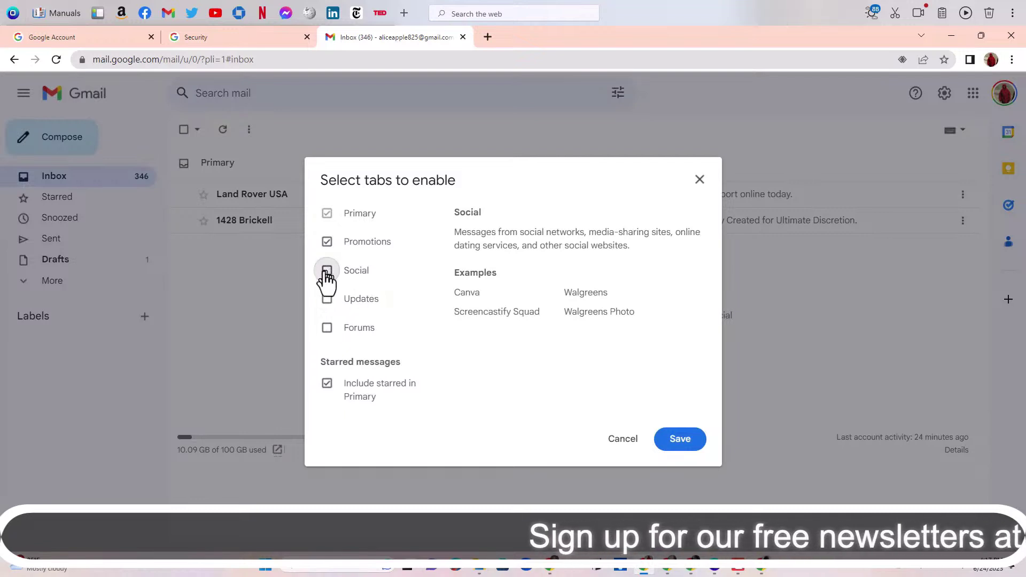
left_click(327, 244)
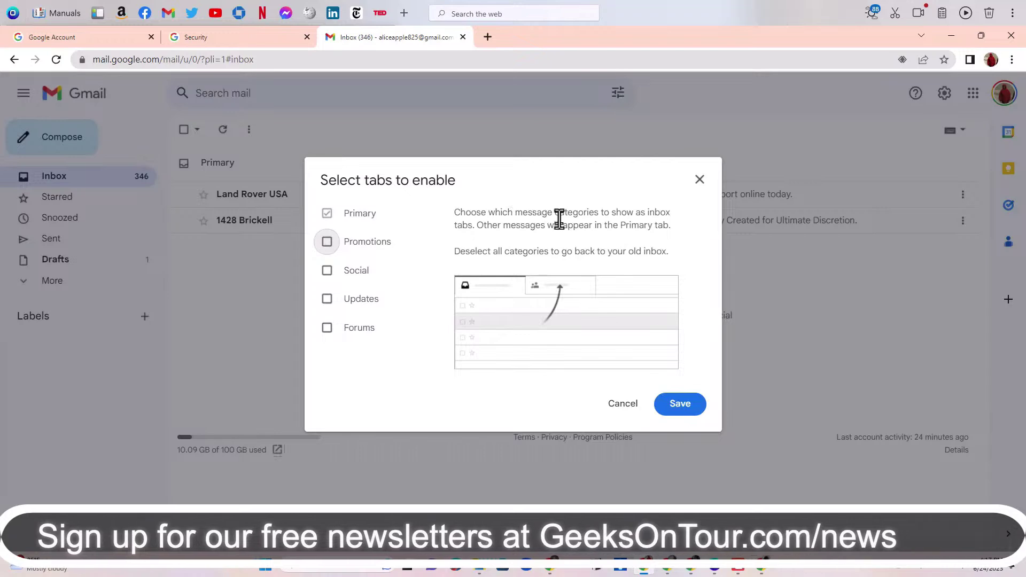
left_click(684, 405)
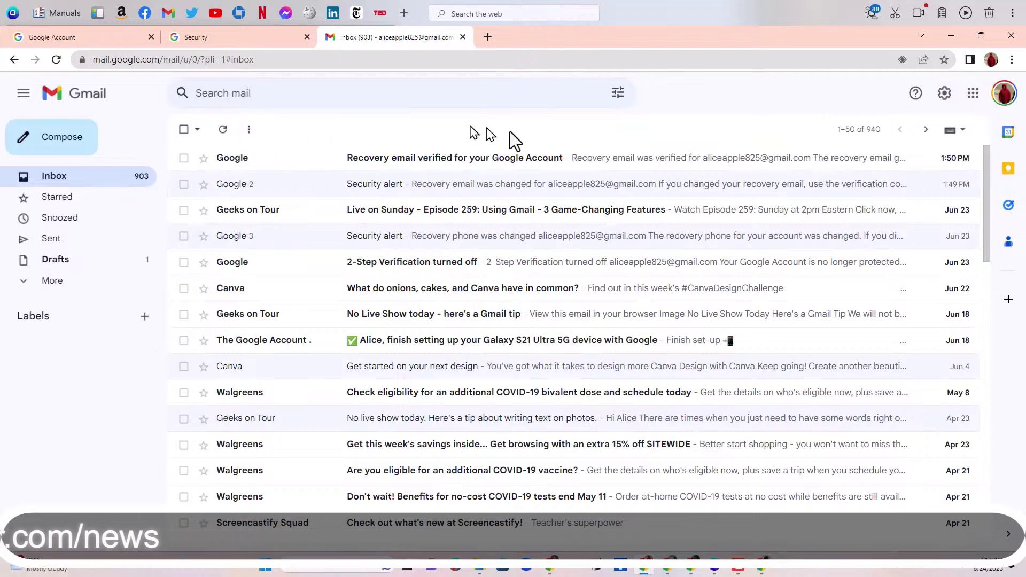
View the oldest messages in the inbox, return to the newest ones, and check the message count.
left_click(870, 134)
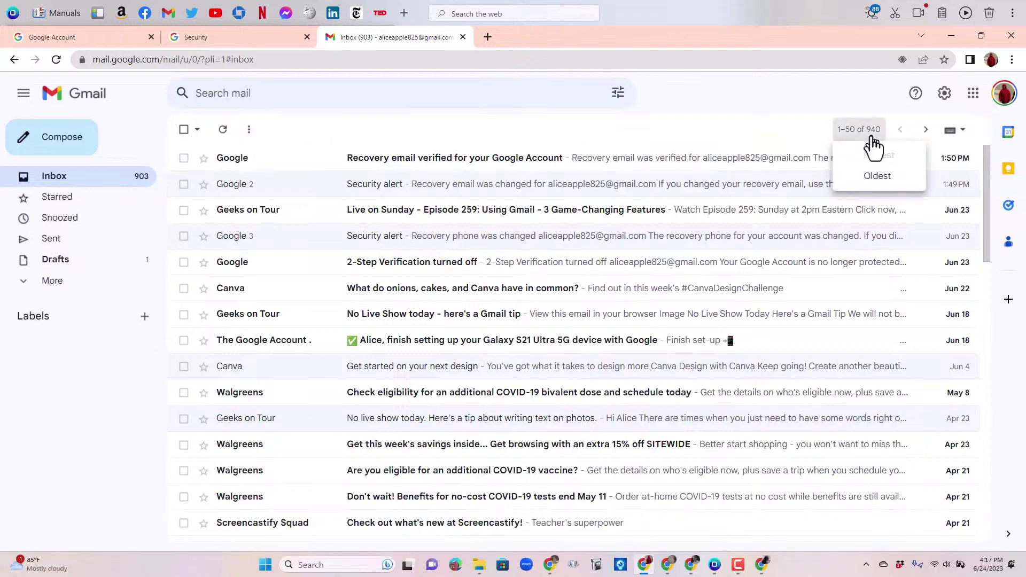
left_click(737, 138)
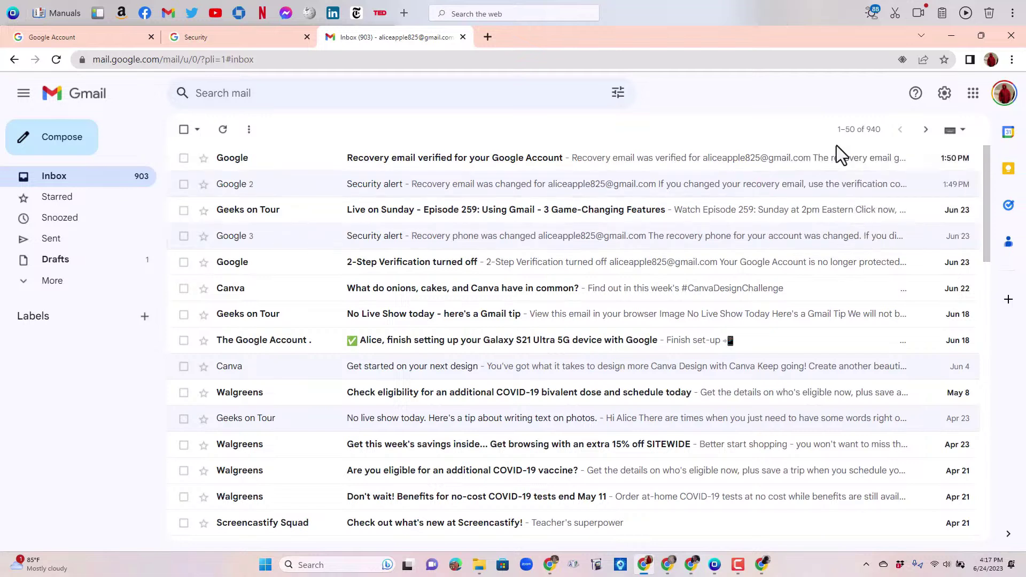
left_click(859, 131)
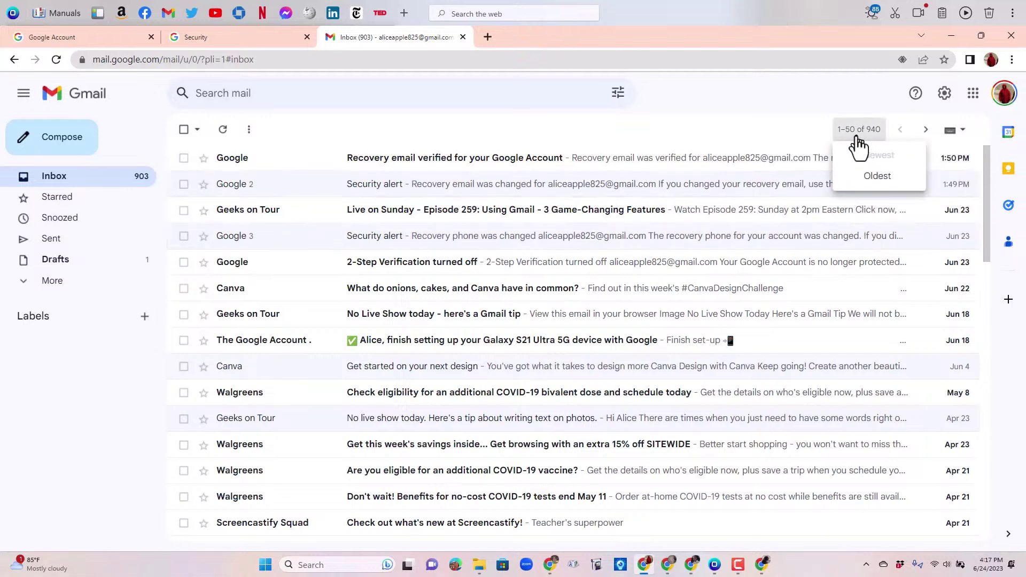
left_click(877, 177)
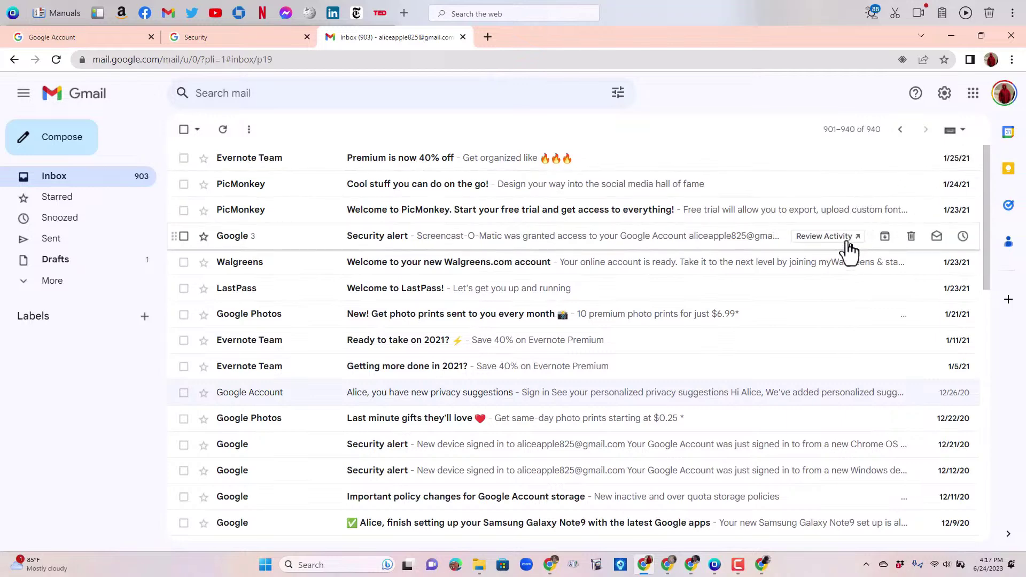
left_click(850, 133)
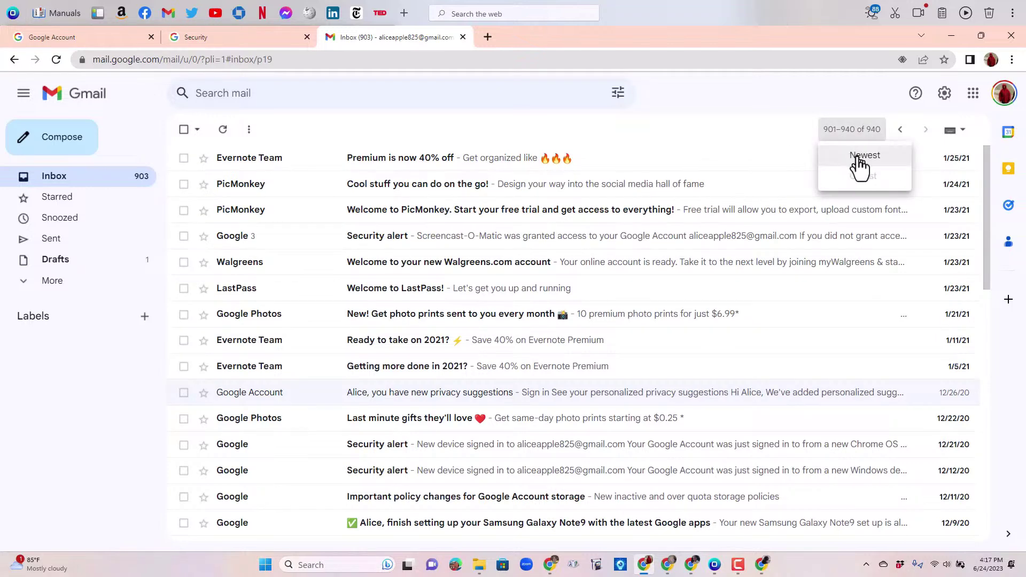
left_click(860, 158)
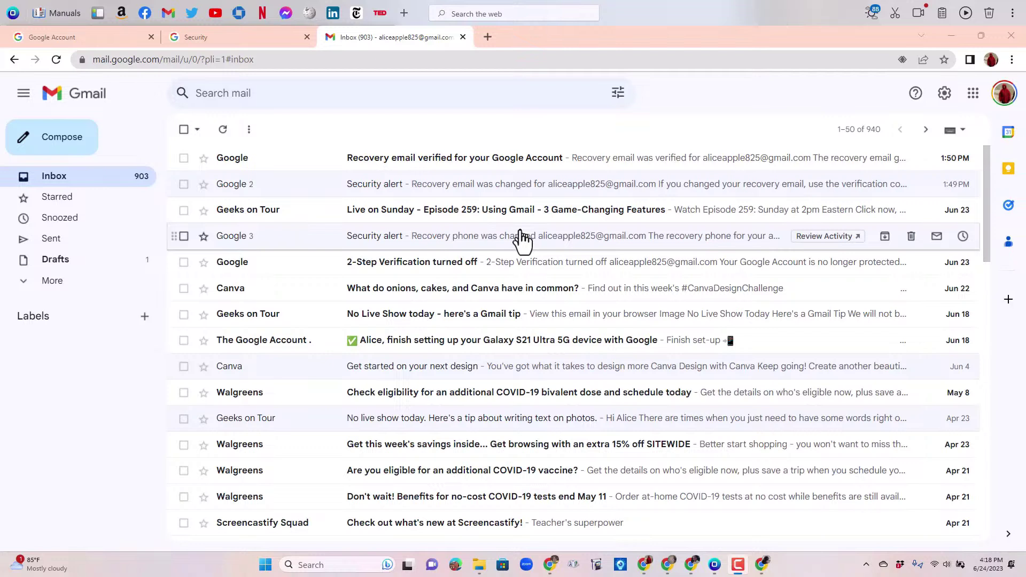
left_click(875, 136)
left_click(875, 138)
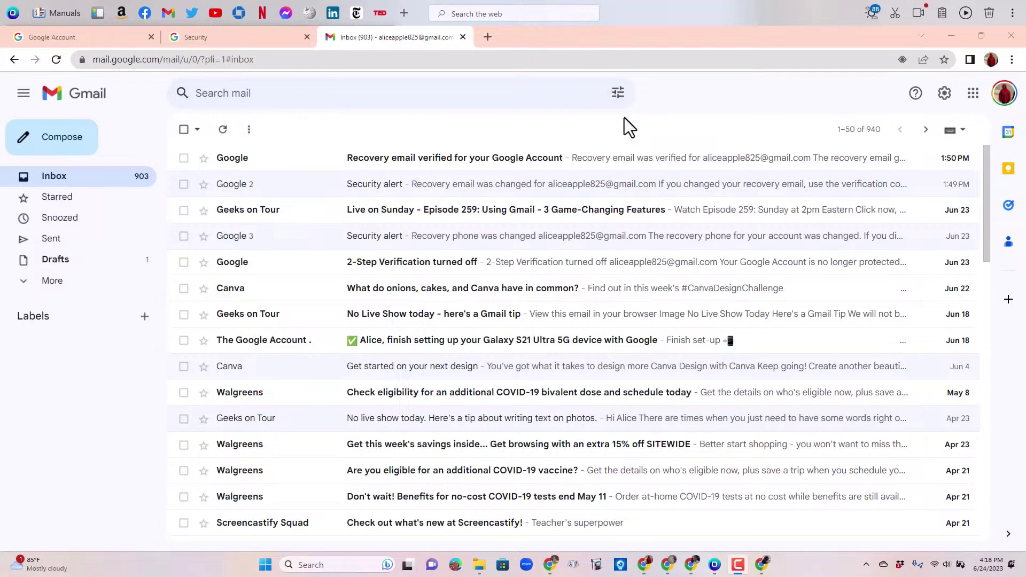
Run an advanced search for Unread Mail with the date range set to within 2 months.
left_click(618, 100)
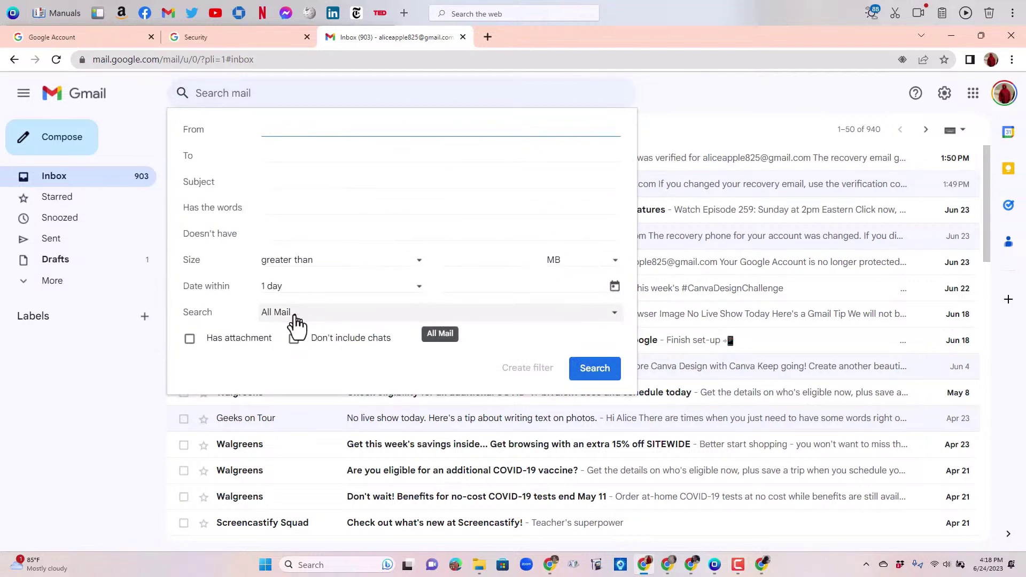
left_click(615, 315)
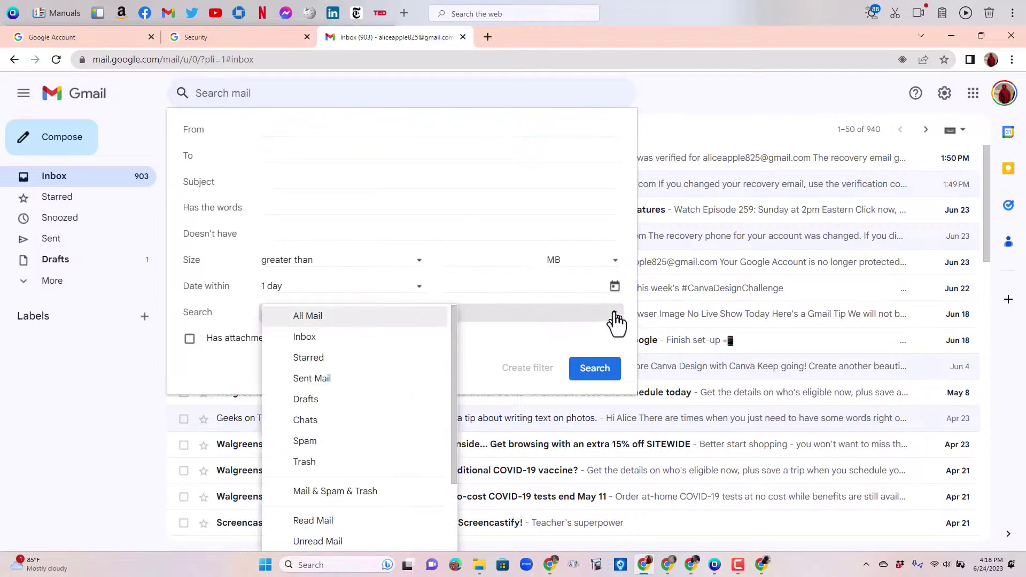
scroll(380, 413, "down", 2)
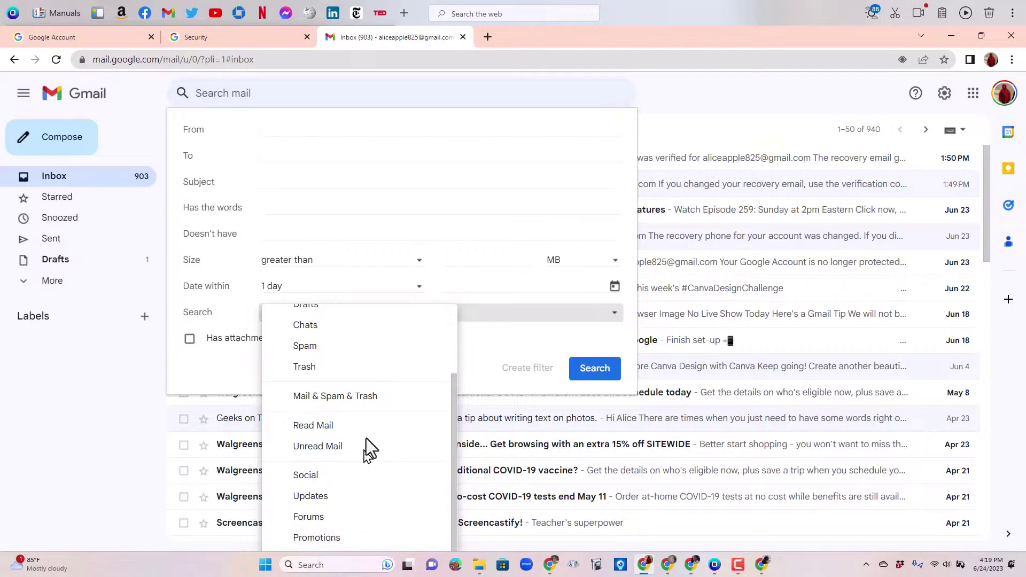
scroll(374, 422, "up", 3)
scroll(355, 428, "down", 3)
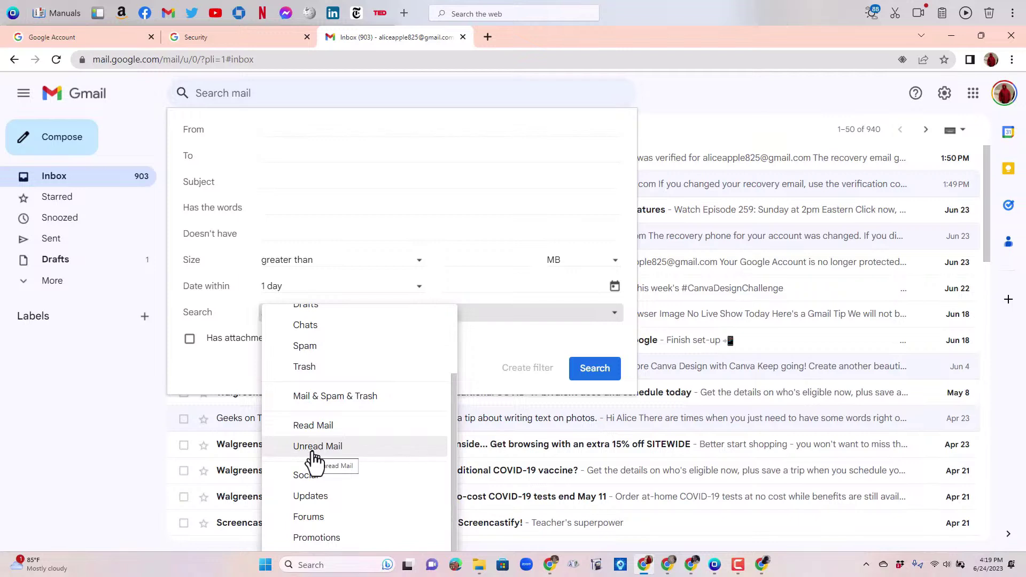
left_click(352, 449)
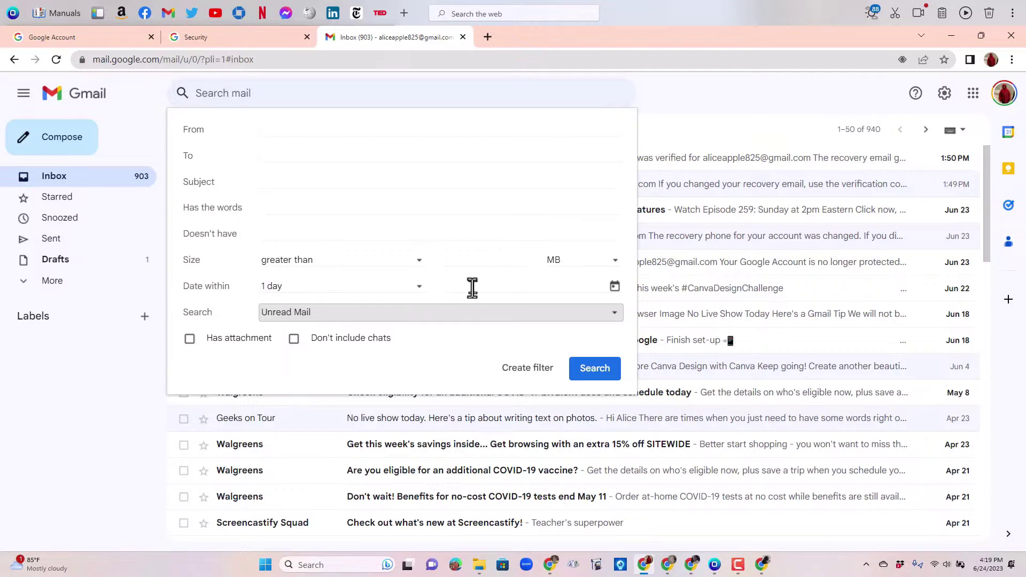
left_click(419, 292)
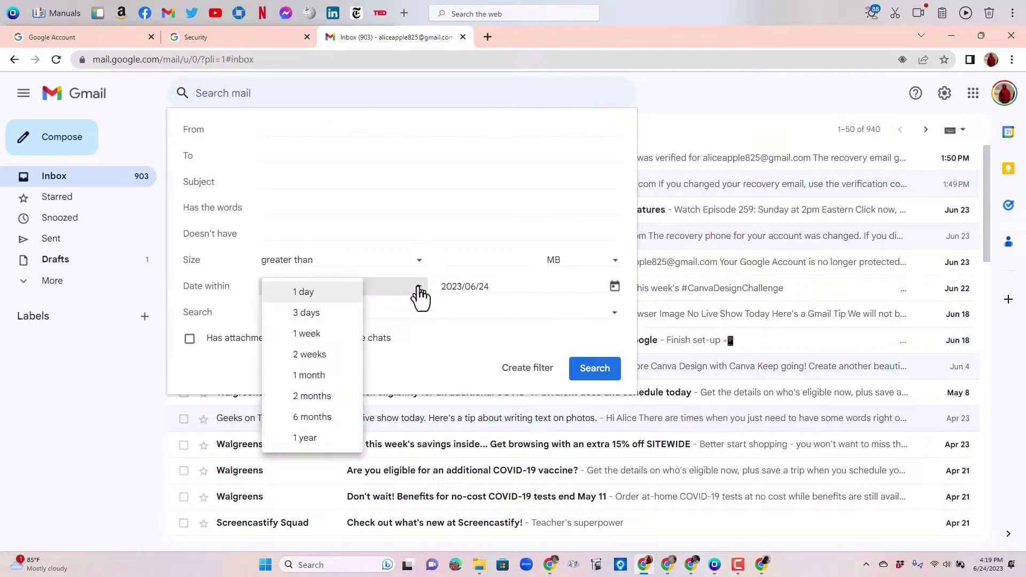
left_click(324, 396)
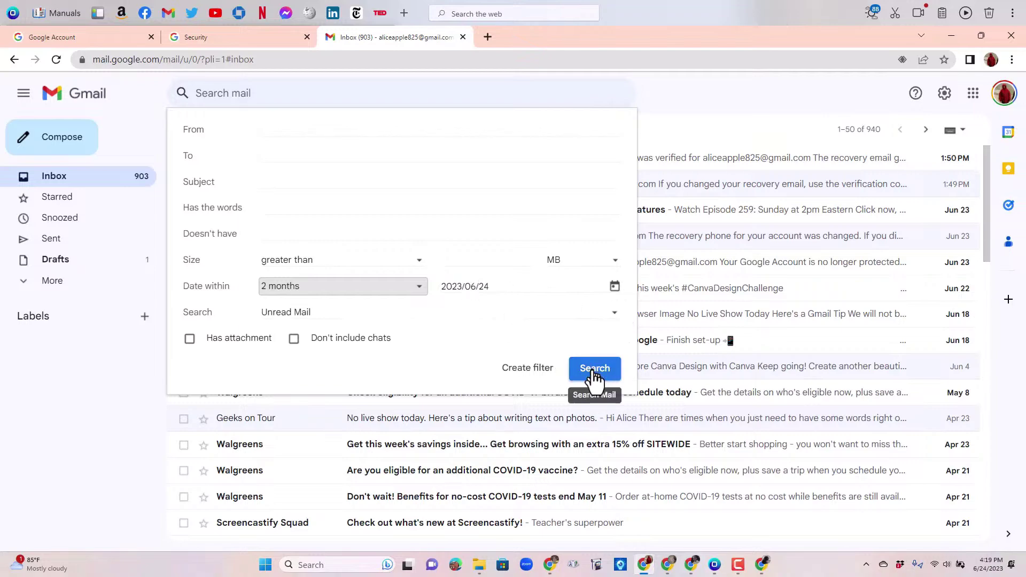
left_click(594, 374)
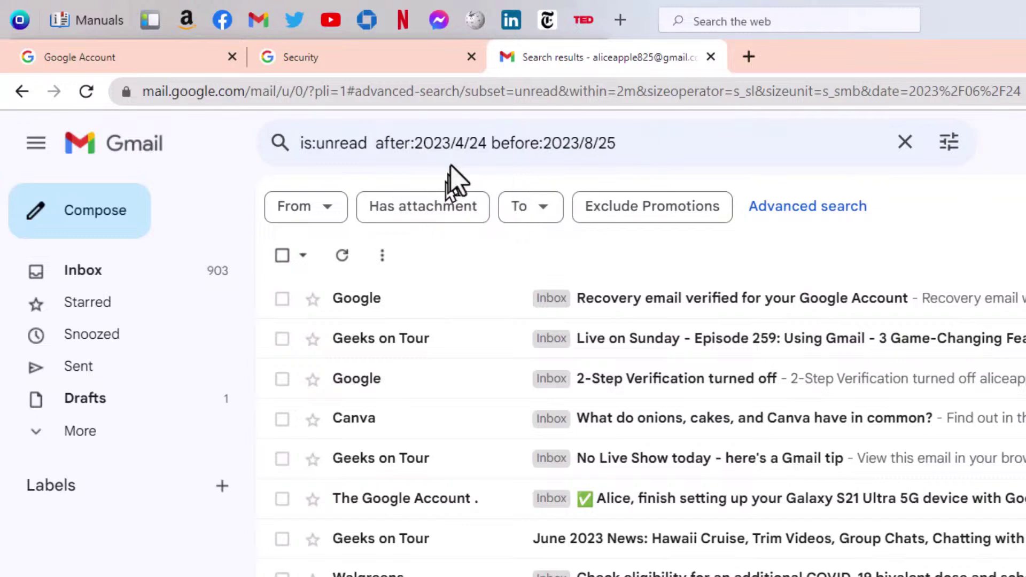
Change the search query's dates to after:2020/4/24 and before:2023/4/25, and show all search results.
left_click(444, 142)
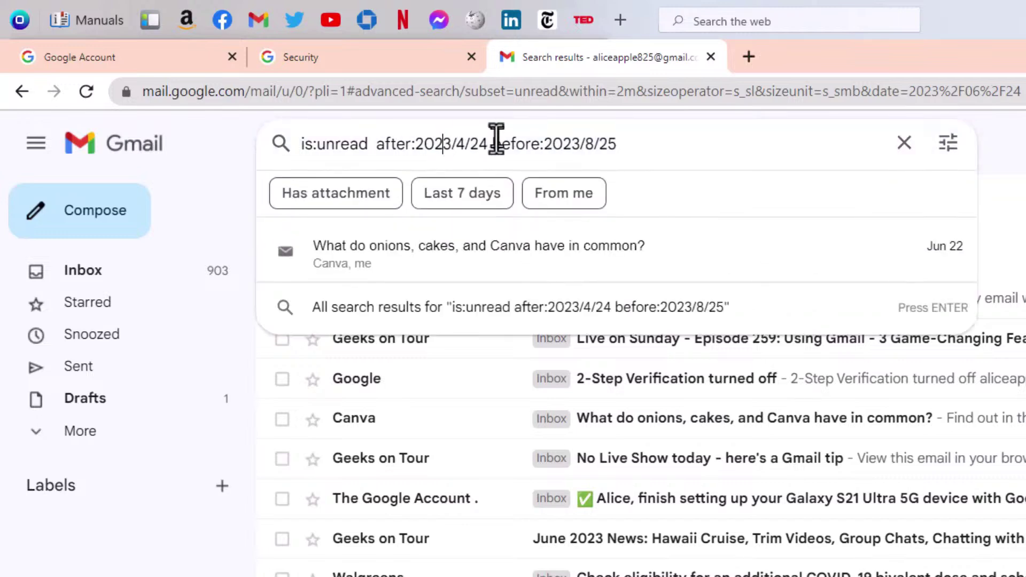
key("Delete")
type("0")
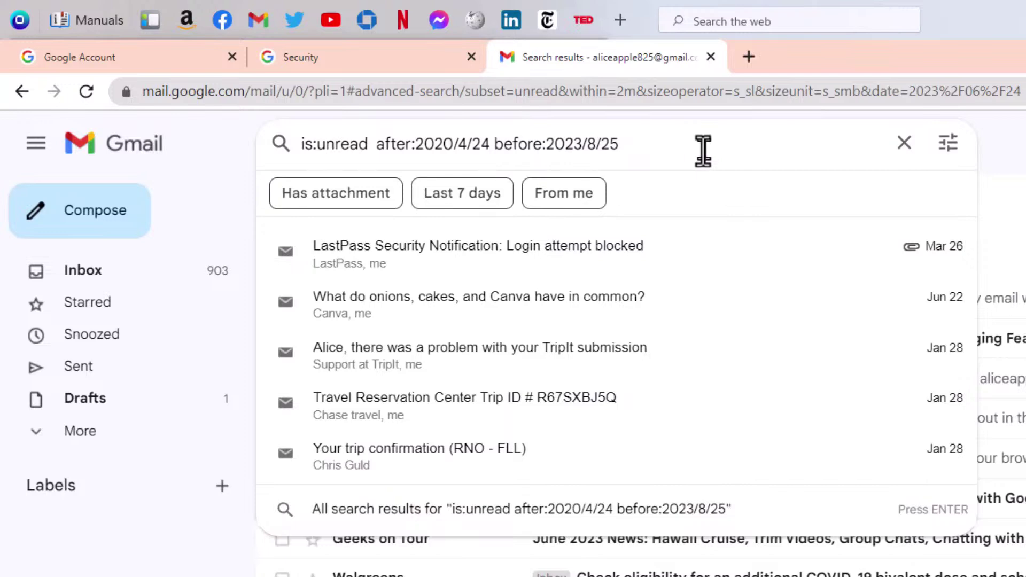
key("BackSpace")
type("4")
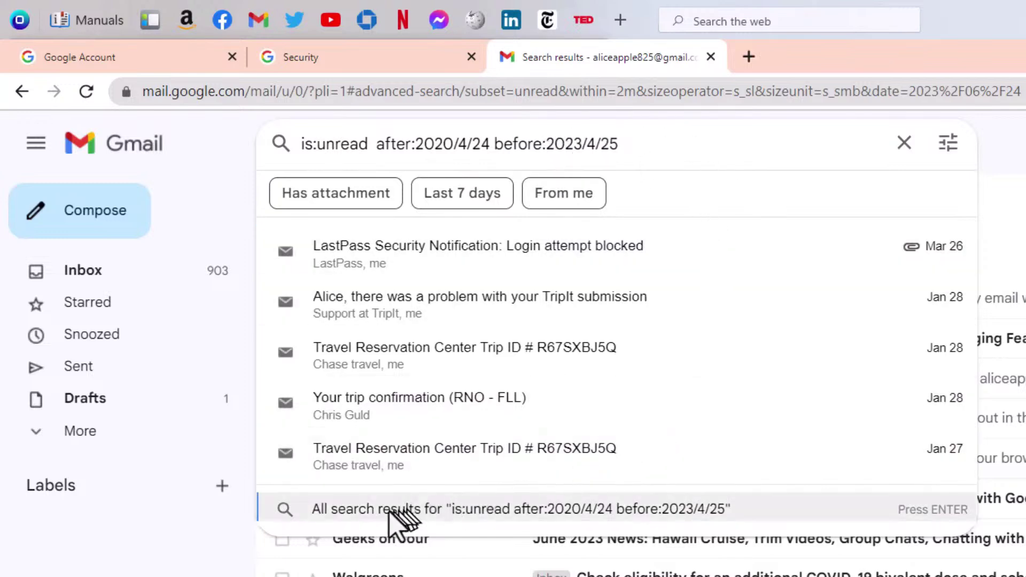
left_click(682, 508)
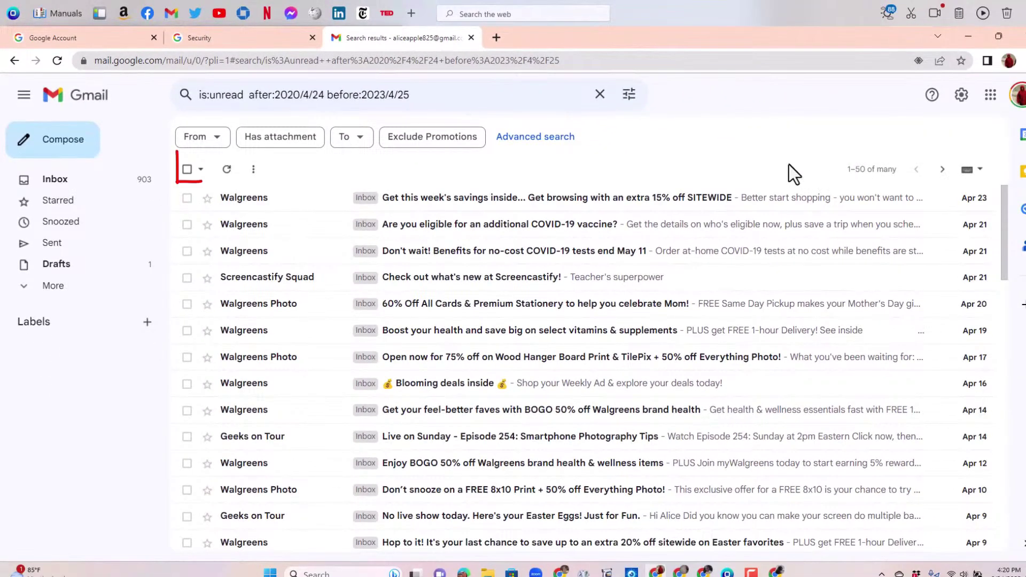
Select all conversations that match the search, beyond those on the page, and delete them, confirming the bulk action.
left_click(865, 172)
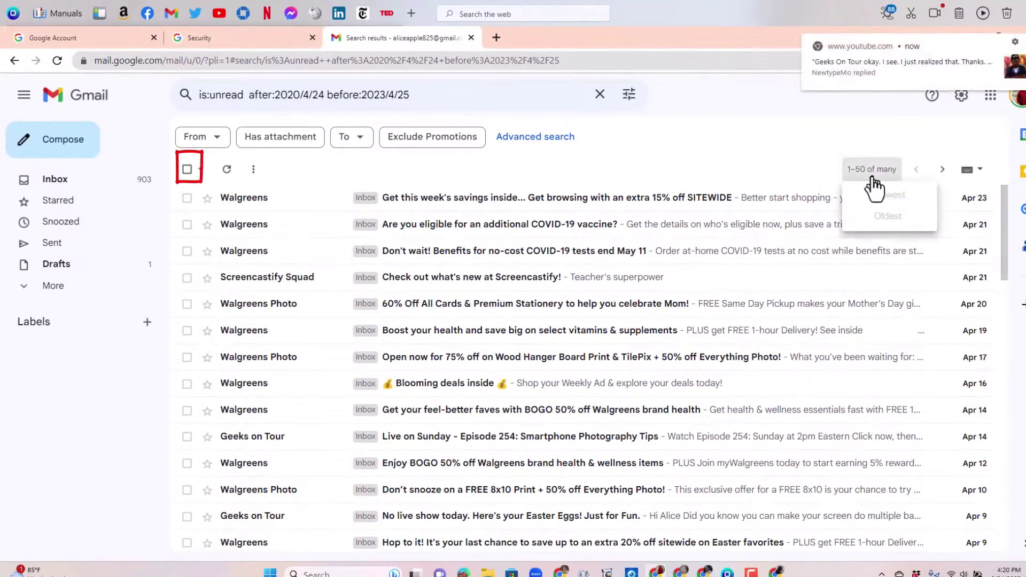
left_click(187, 170)
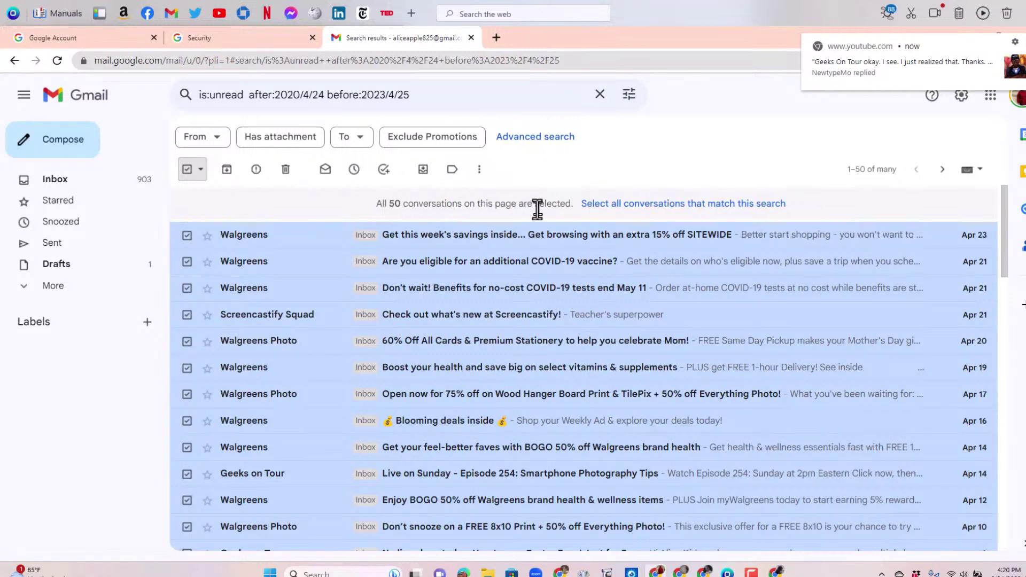
left_click(677, 206)
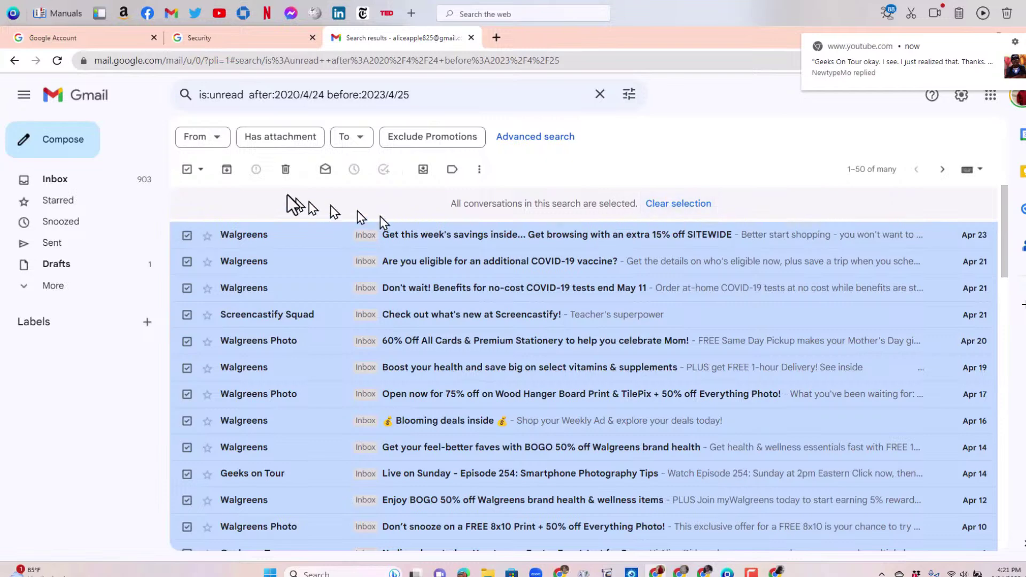
left_click(286, 172)
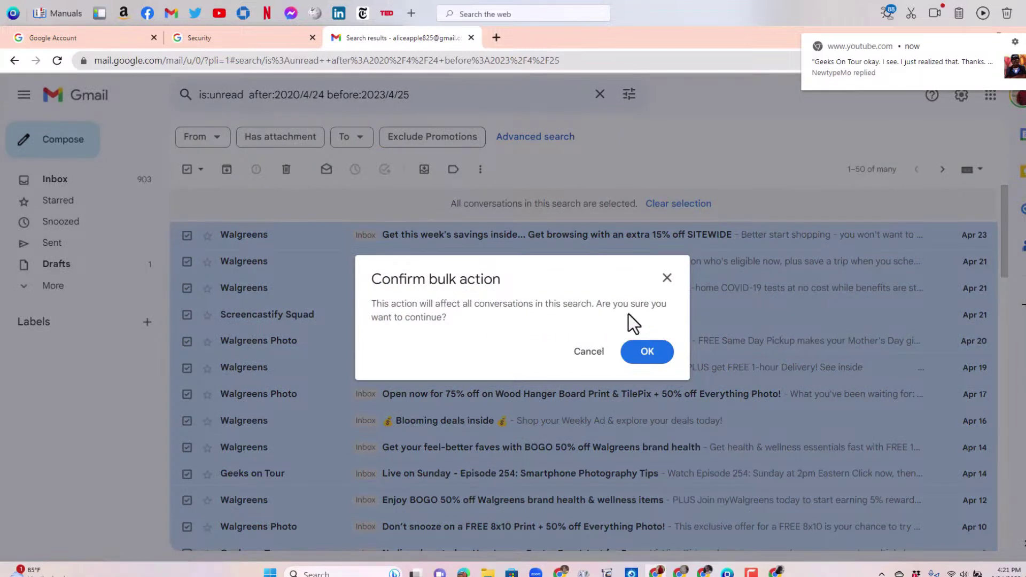
left_click(648, 353)
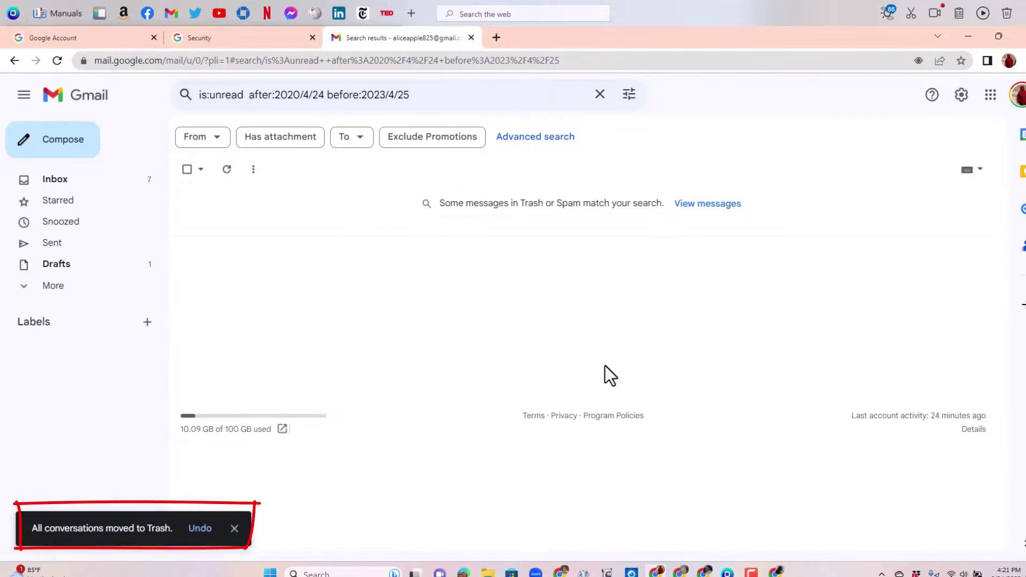
Return to the inbox and review the message count and the remaining messages.
left_click(49, 184)
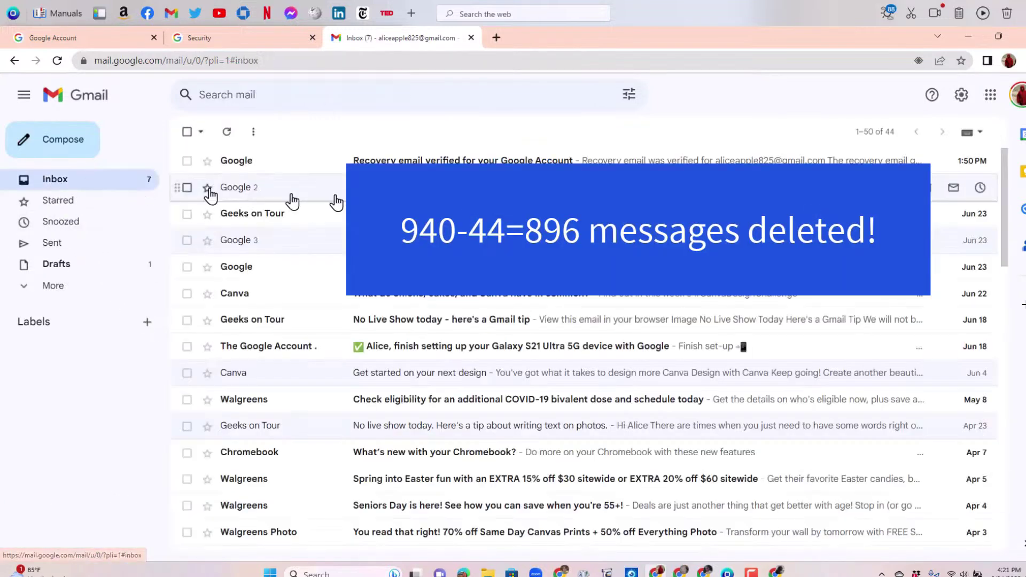
left_click(875, 137)
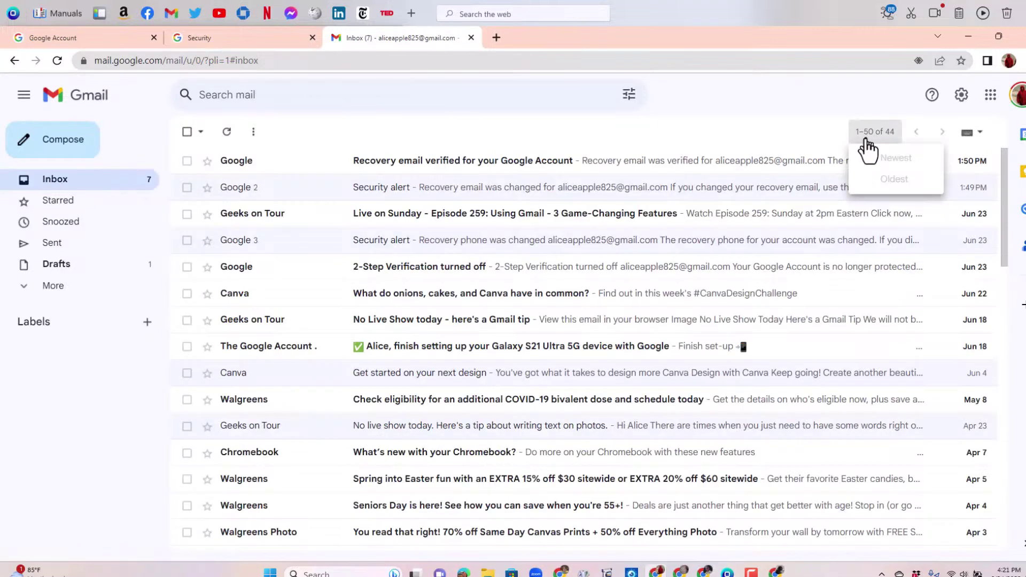
left_click(868, 152)
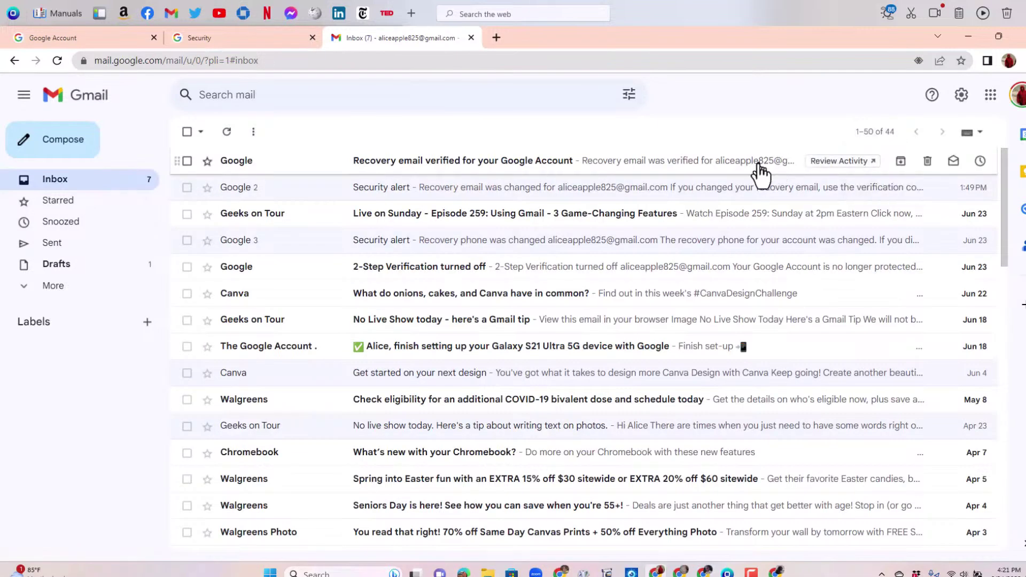
scroll(687, 227, "down", 5)
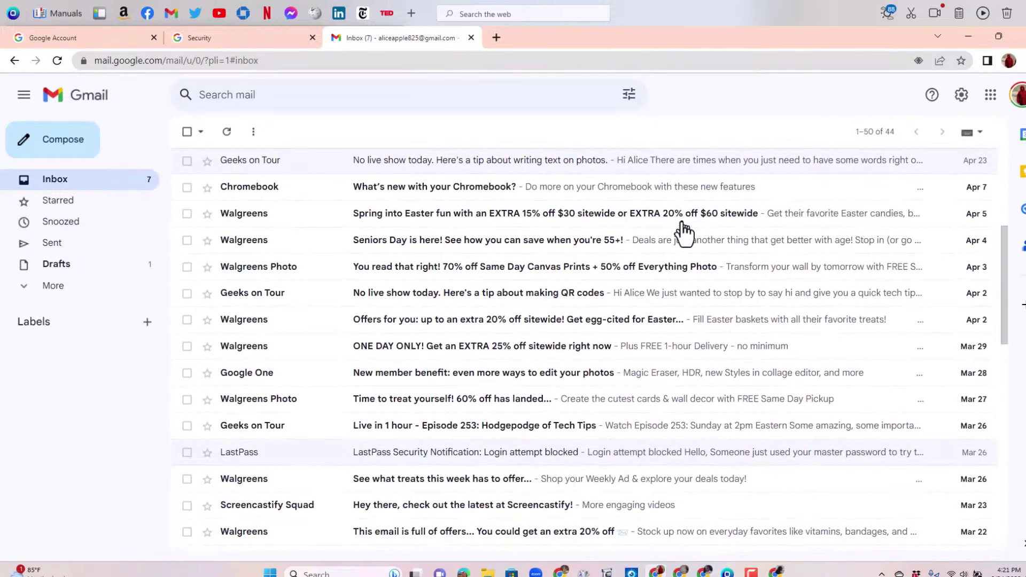
scroll(684, 230, "up", 5)
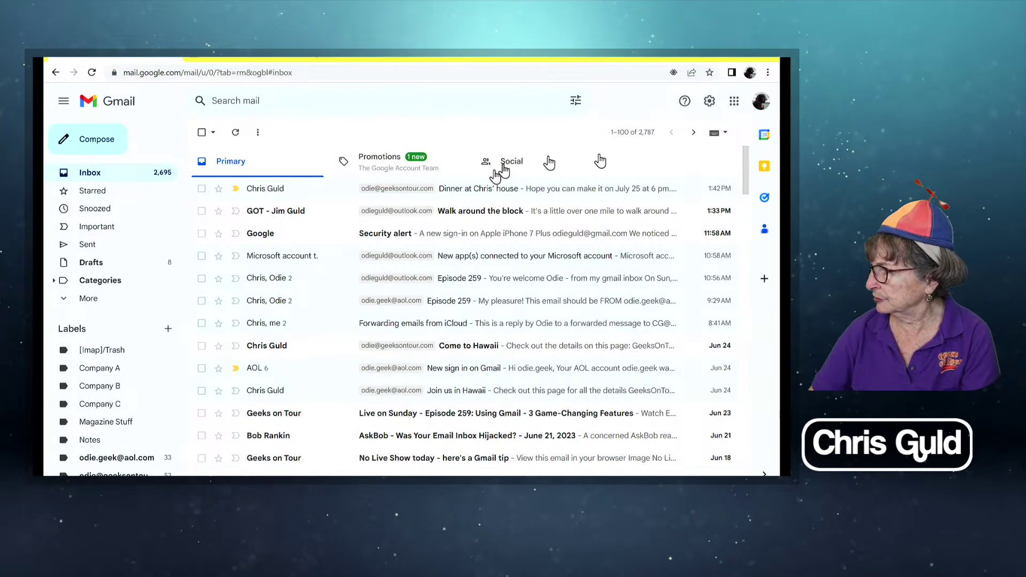
Customize the default inbox type by disabling the Promotions and Social category tabs, and save the change.
left_click(710, 102)
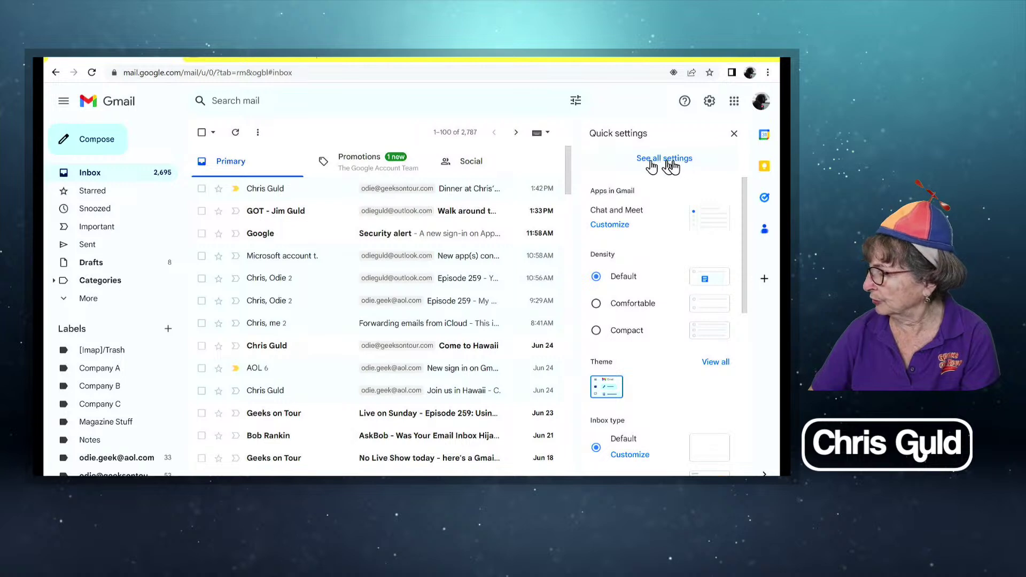
scroll(635, 198, "down", 3)
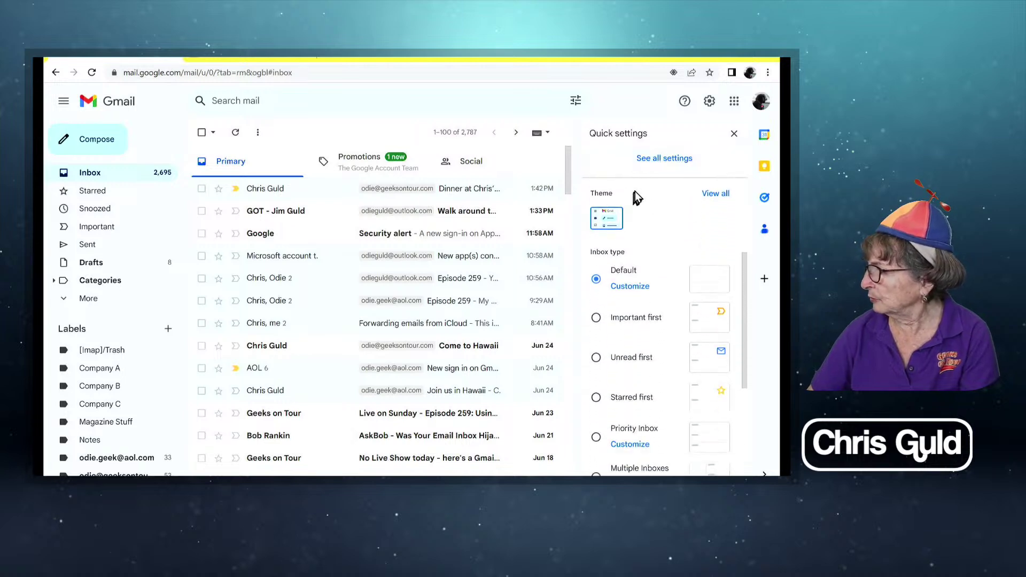
left_click(635, 288)
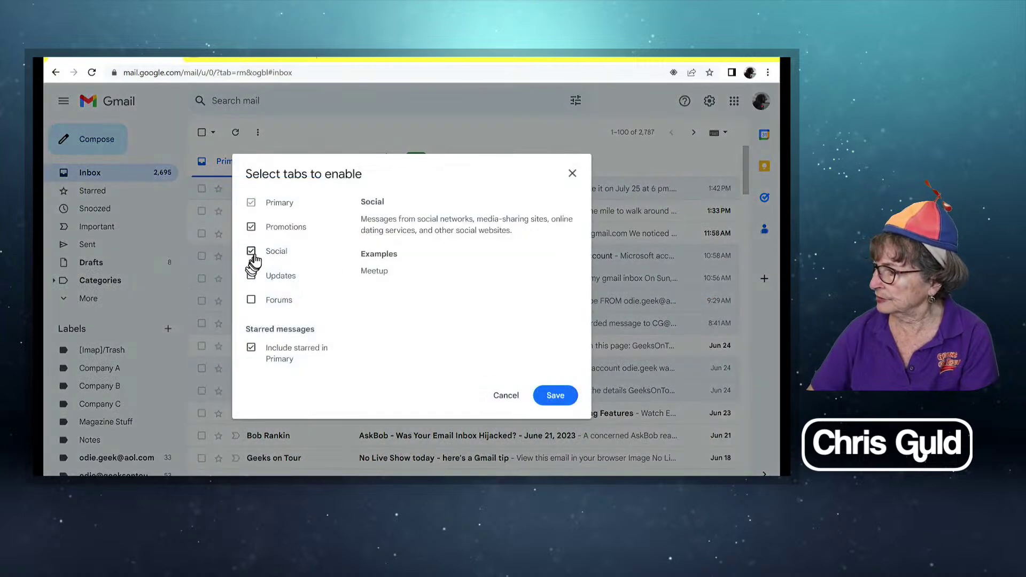
left_click(252, 227)
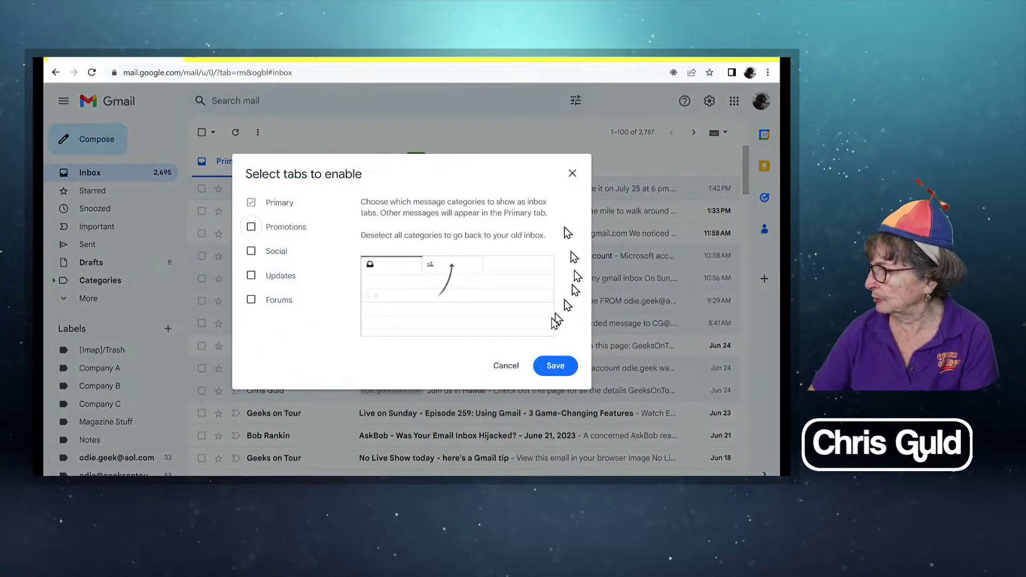
left_click(550, 367)
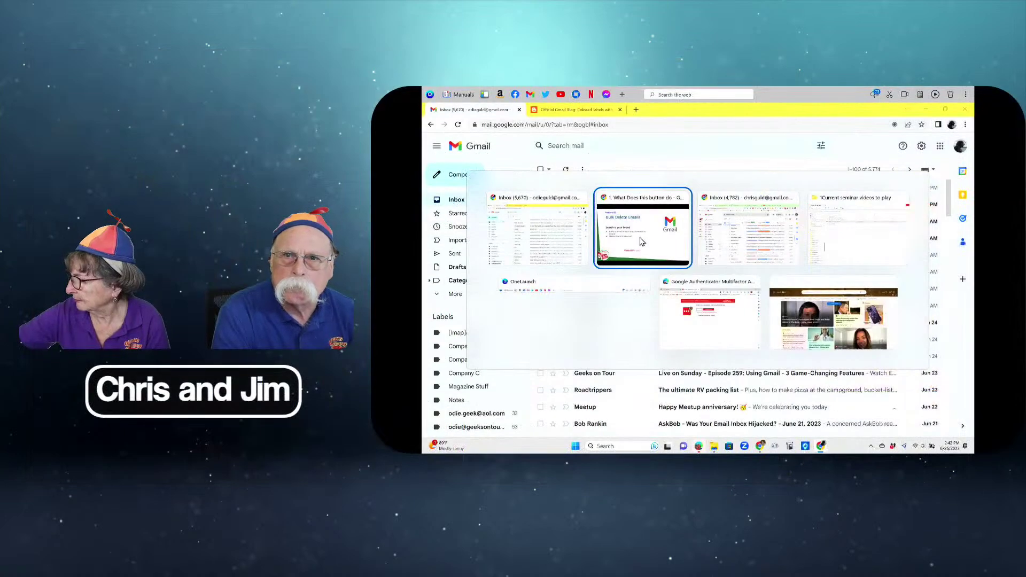
Switch to the slide presentation and advance to the Learn more slide.
left_click(642, 242)
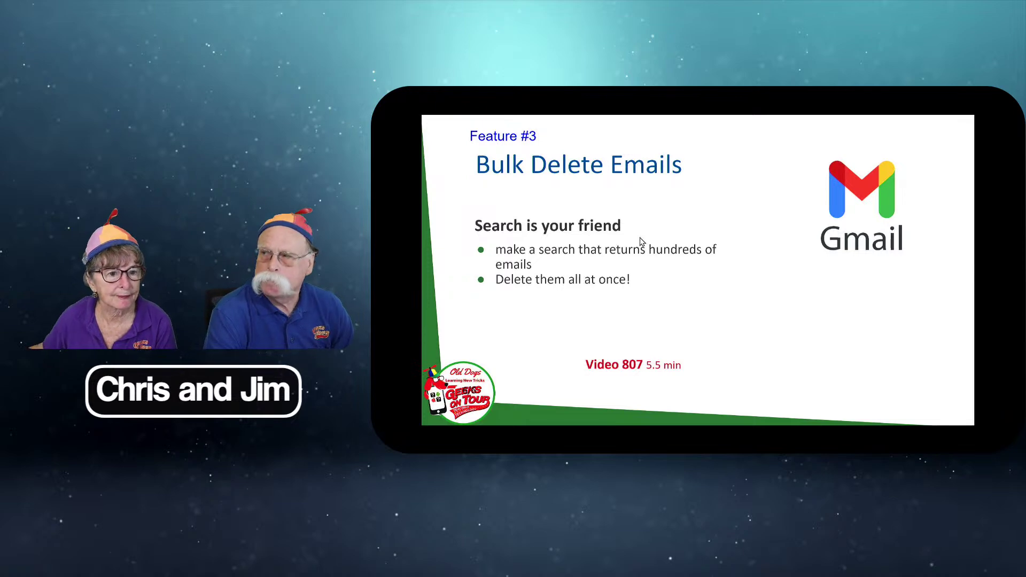
key("Right")
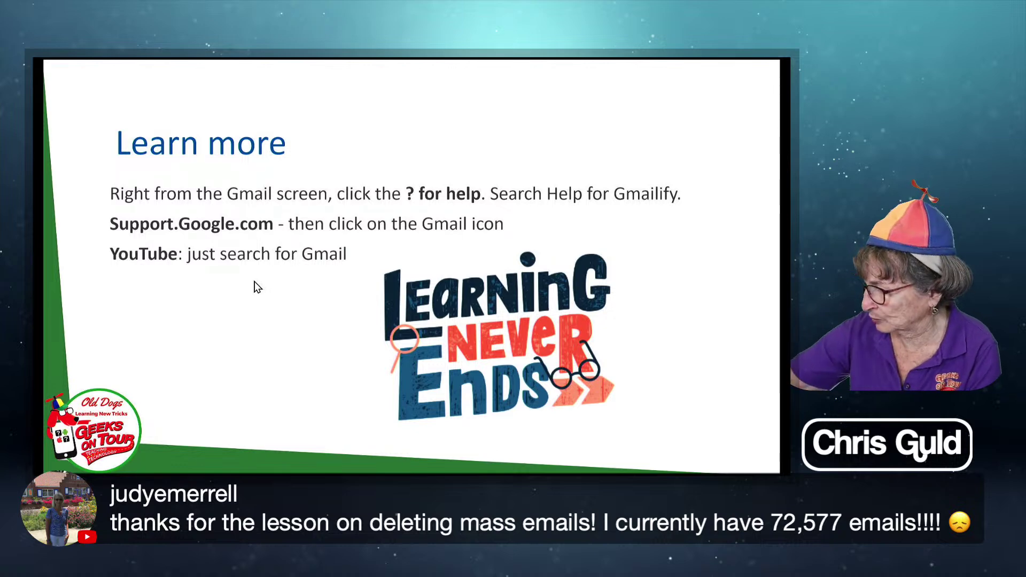
Switch back to the Gmail inbox, open its Help, and search the help articles for gmailify.
key("alt+Tab")
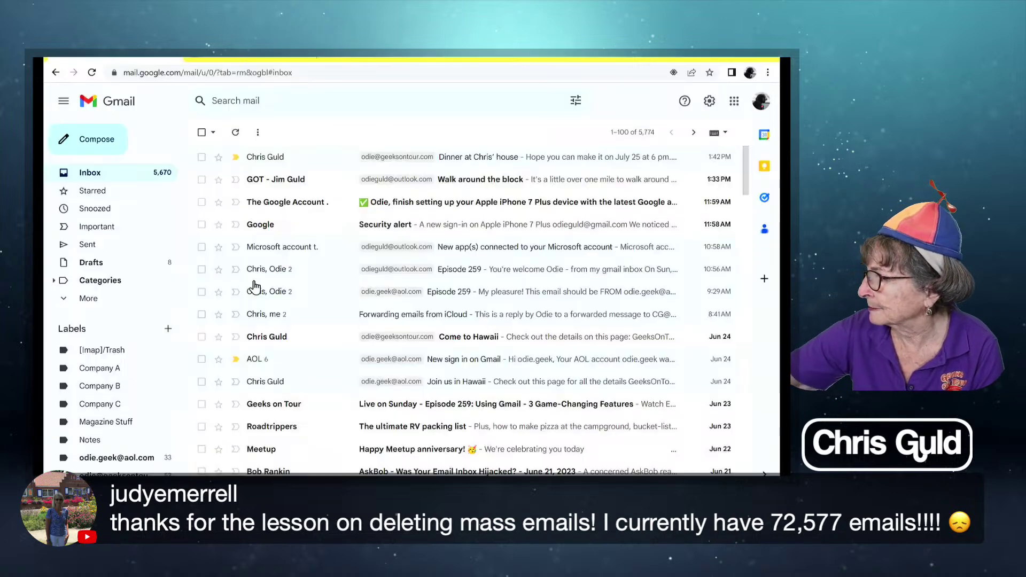
left_click(686, 105)
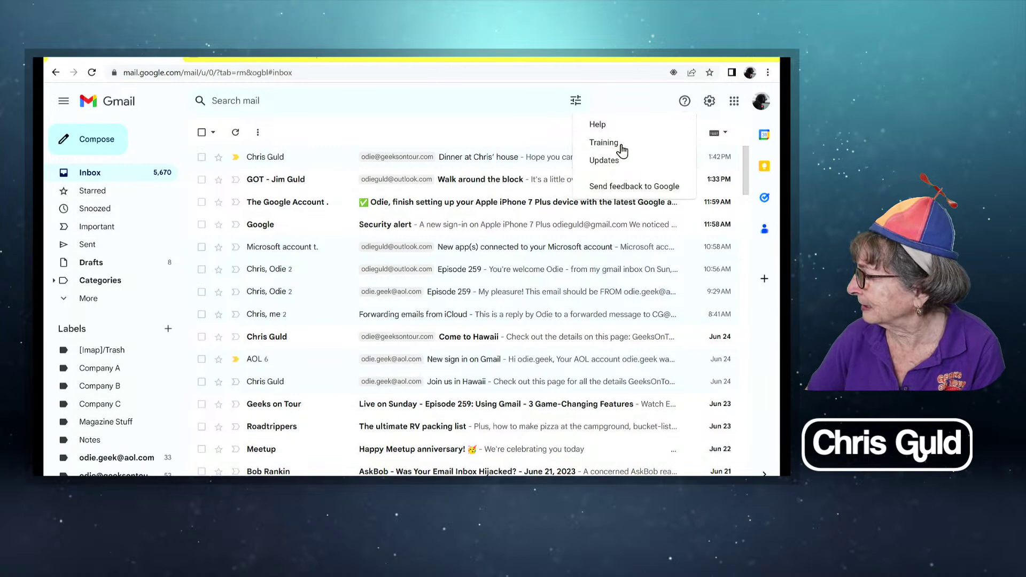
left_click(599, 128)
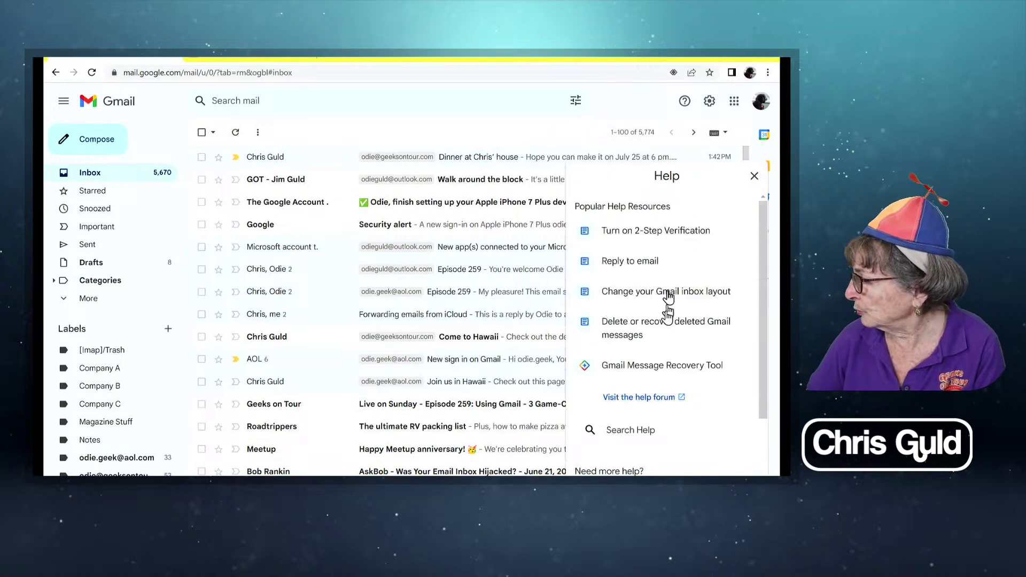
left_click(627, 438)
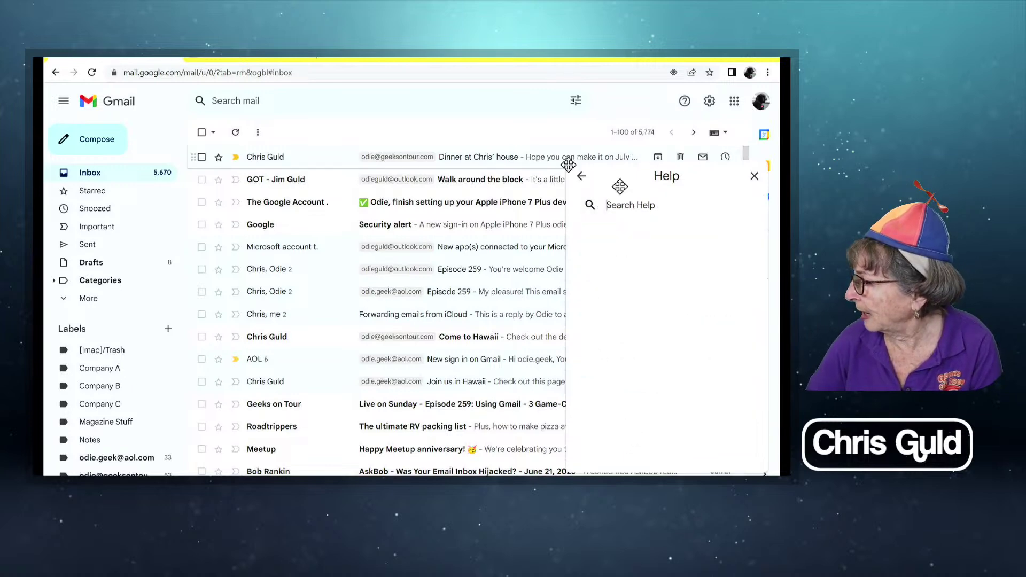
type("gm")
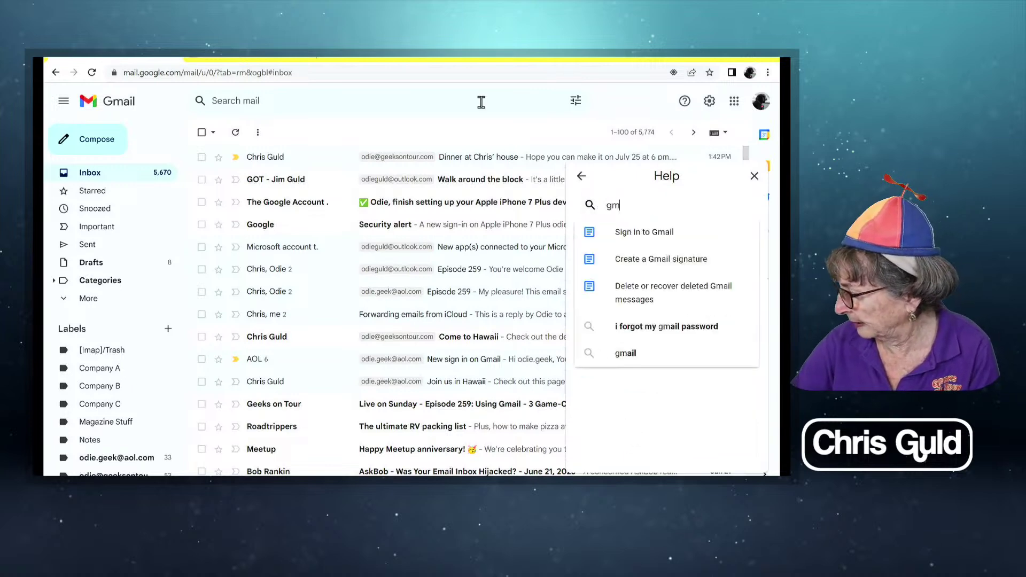
type("ailify")
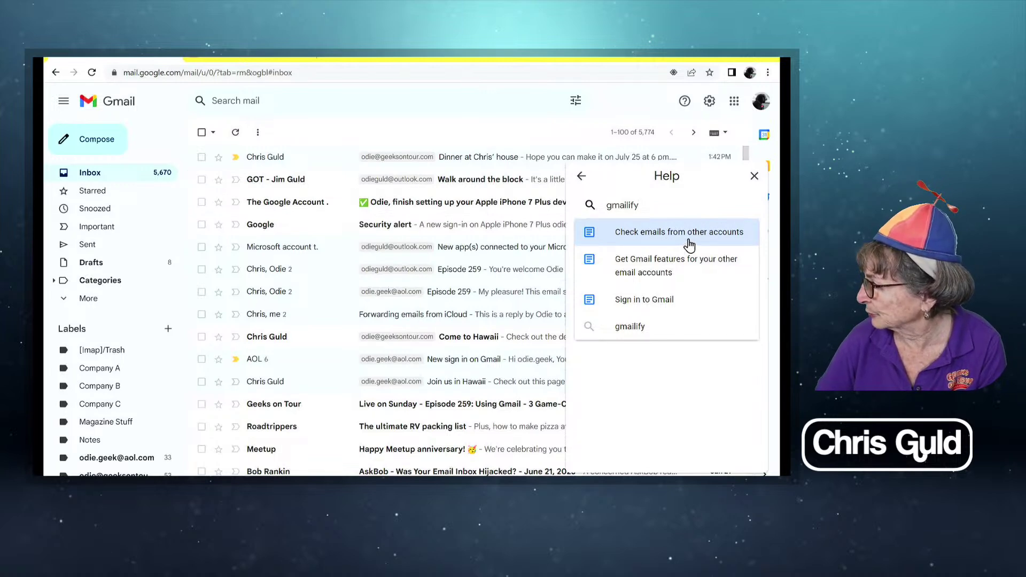
Open the article "Check emails from other accounts", read its Computer, Android, and iPhone & iPad instructions, and close Help.
left_click(649, 235)
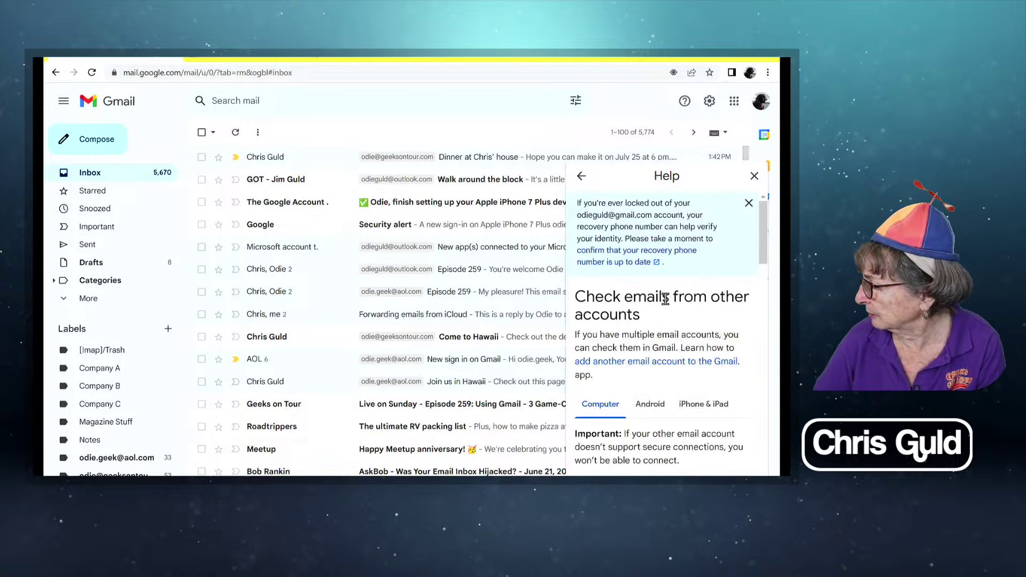
scroll(665, 310, "down", 3)
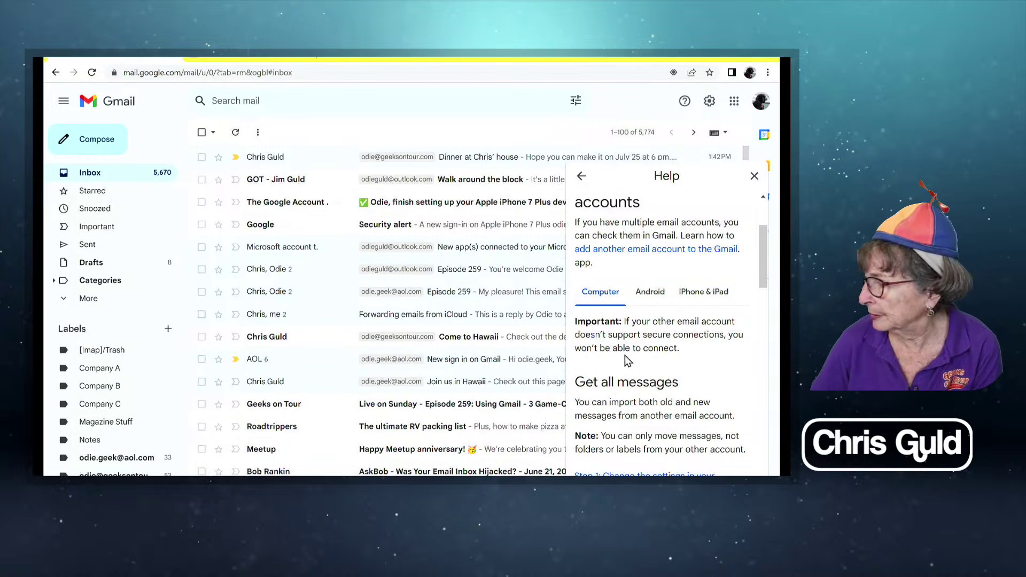
scroll(642, 331, "down", 5)
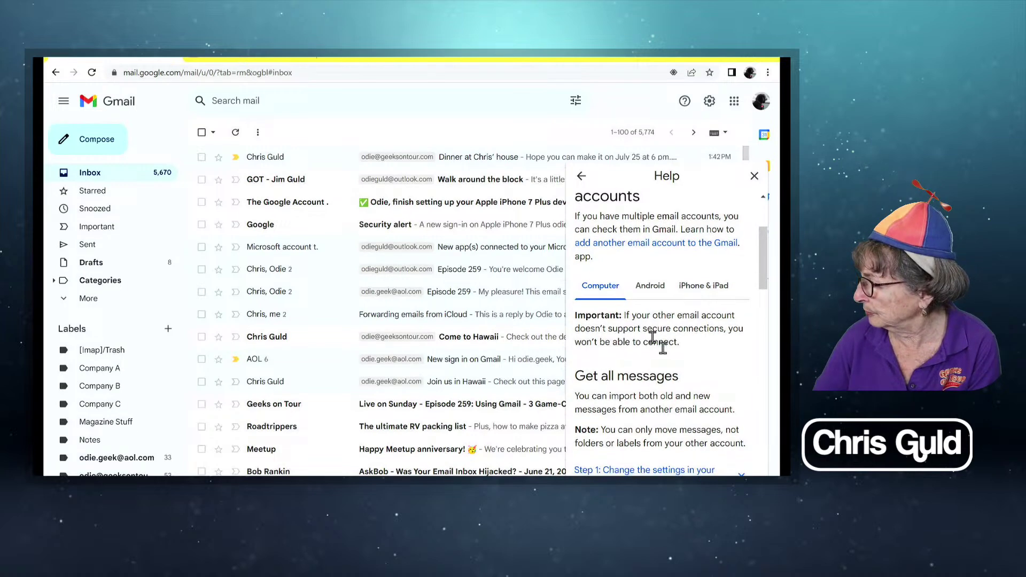
scroll(651, 342, "up", 5)
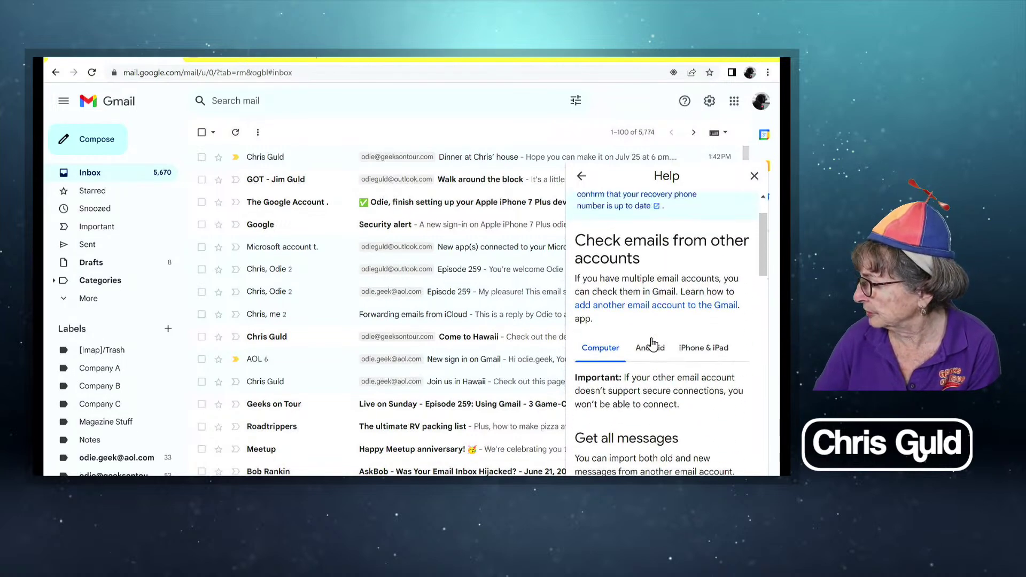
left_click(651, 350)
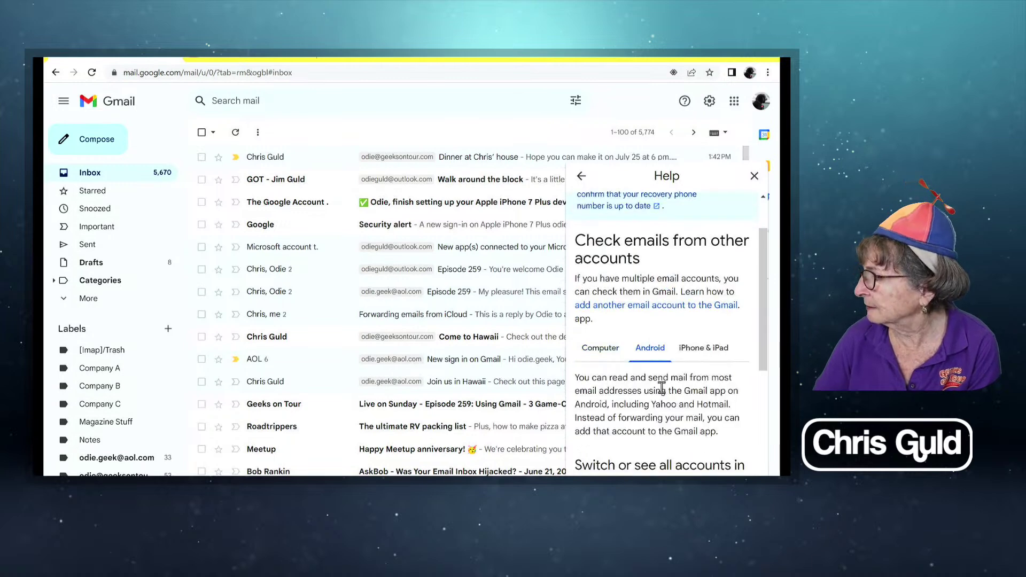
scroll(662, 385, "down", 5)
scroll(661, 389, "up", 5)
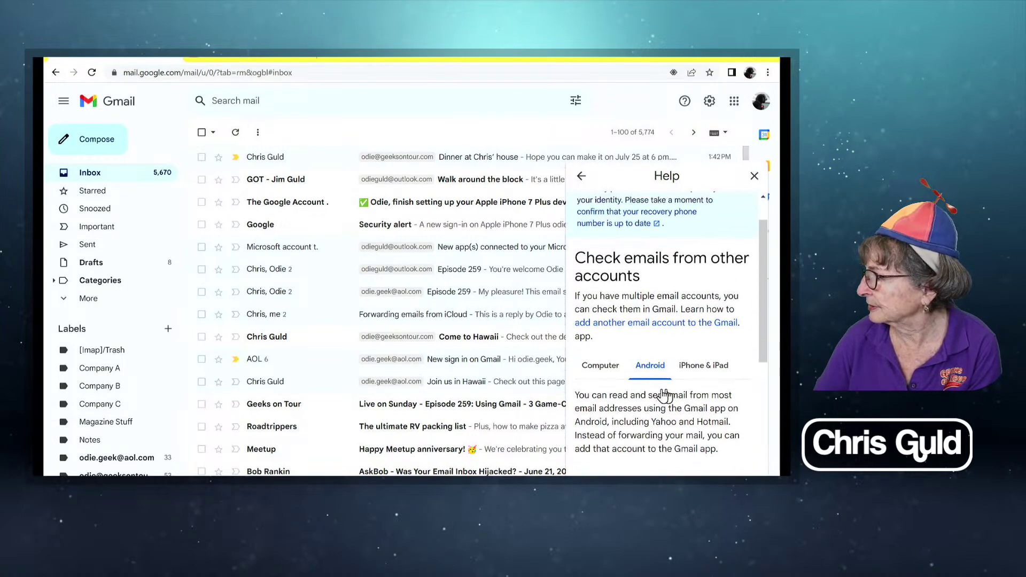
left_click(702, 407)
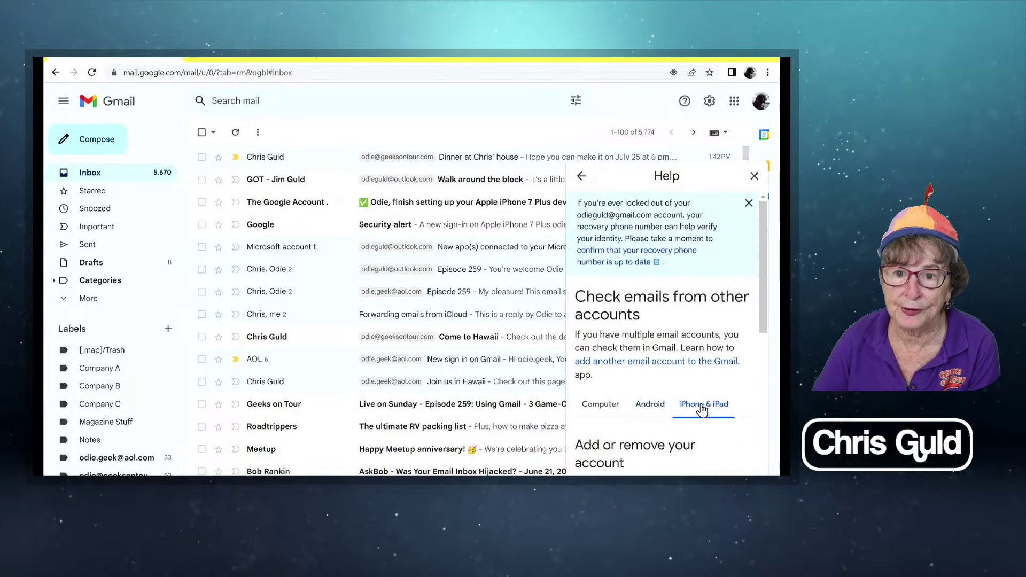
scroll(659, 364, "down", 4)
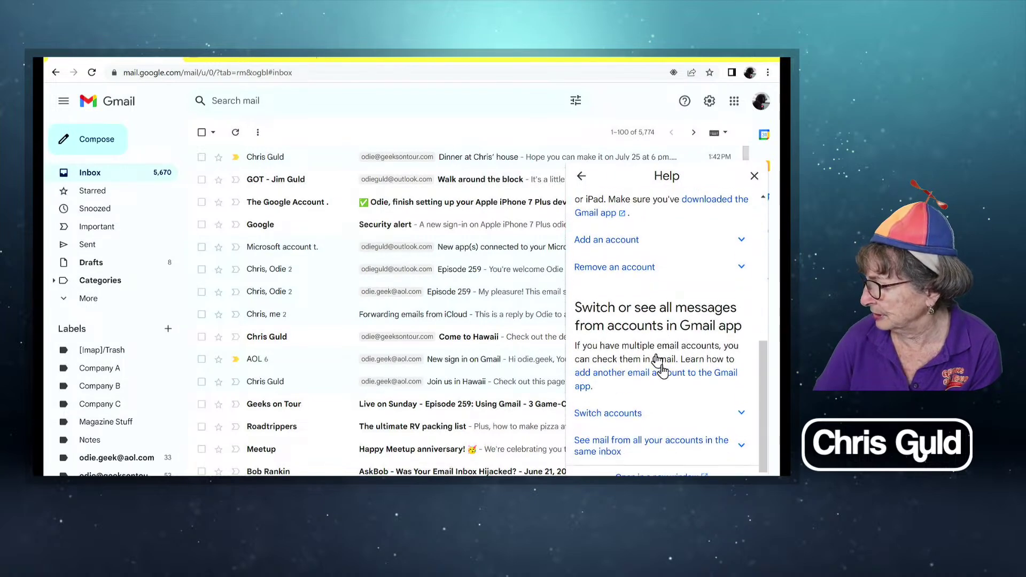
scroll(658, 363, "up", 4)
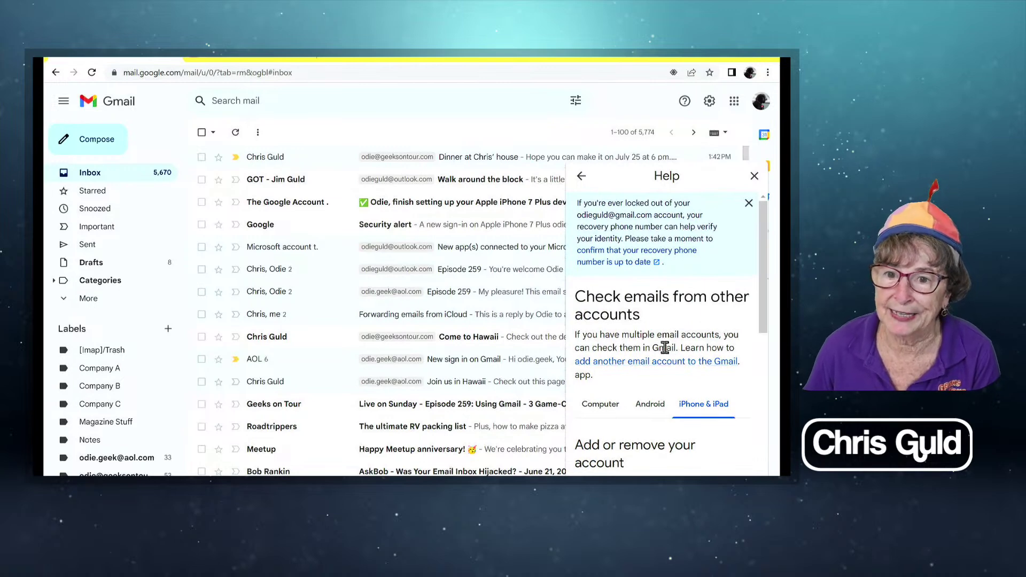
left_click(754, 176)
Switch to the other Gmail account's window with the Promotions, Social and Forums categories, and dismiss the YouTube notifications.
left_click(766, 113)
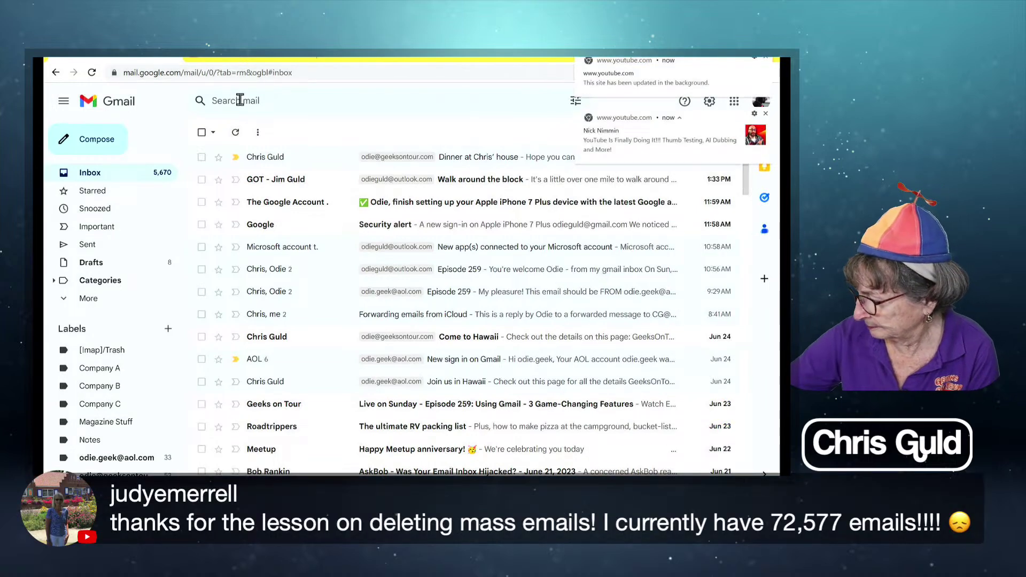
key("alt+Tab")
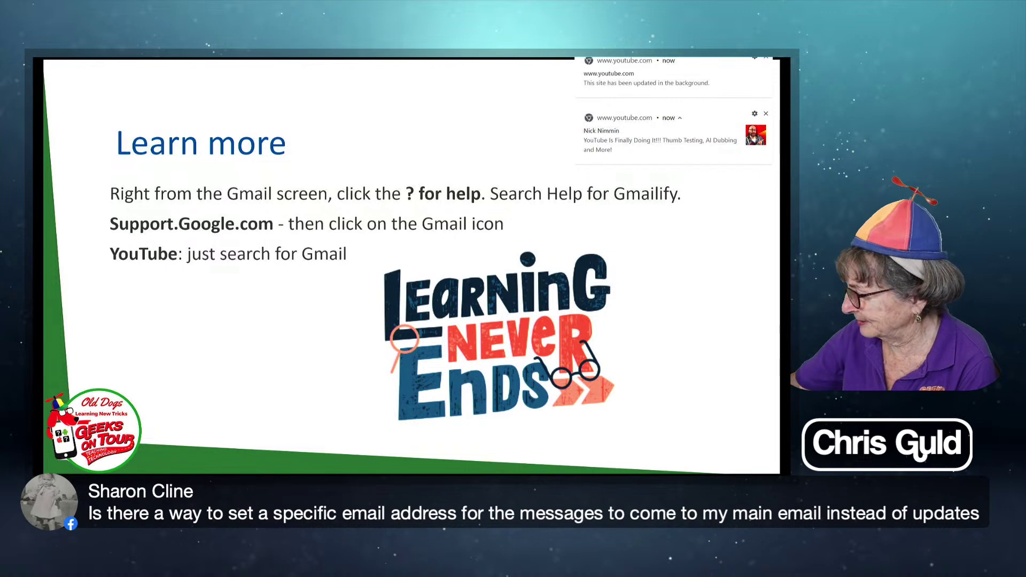
key("alt+Tab")
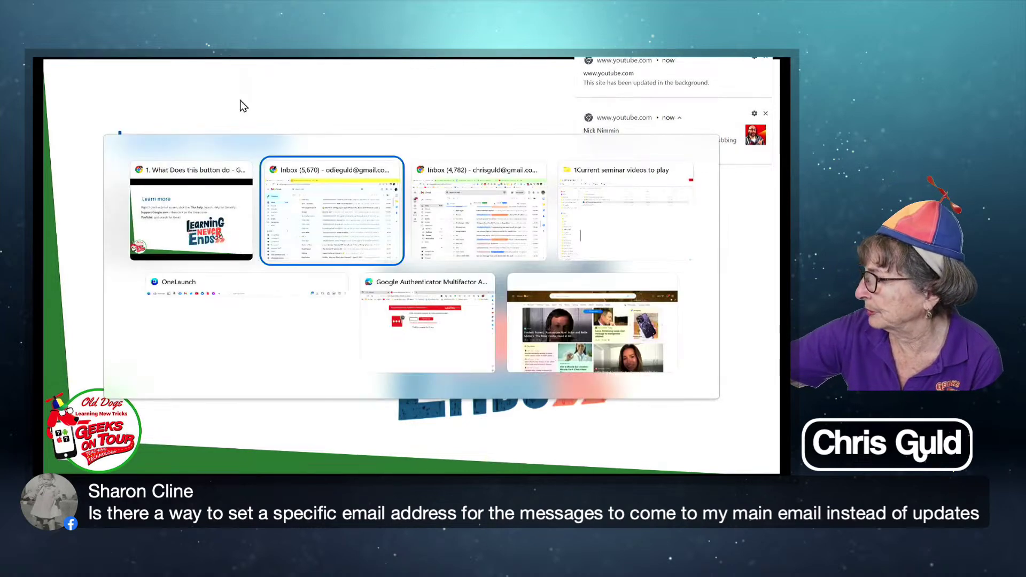
key("alt+Tab")
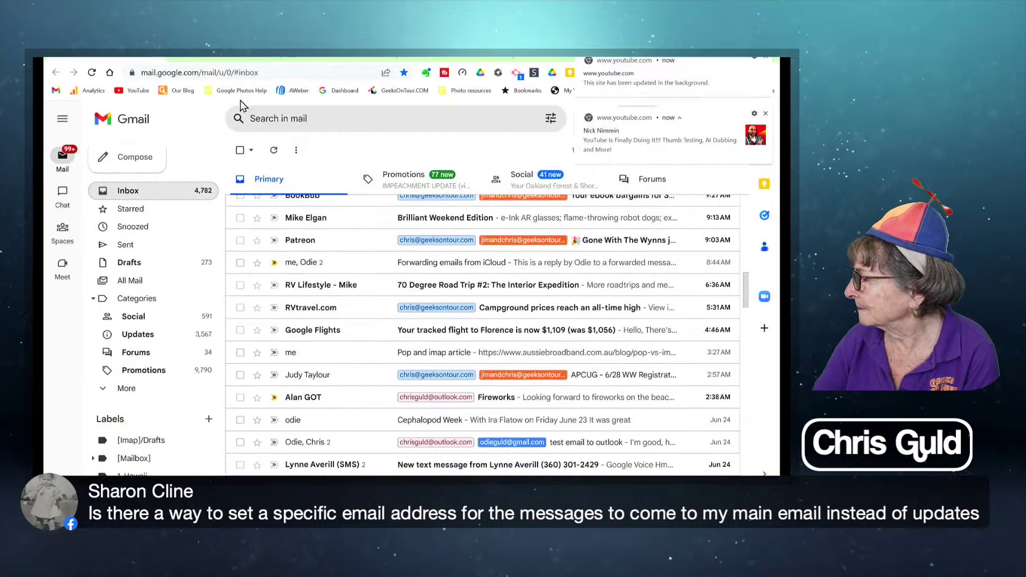
left_click(765, 115)
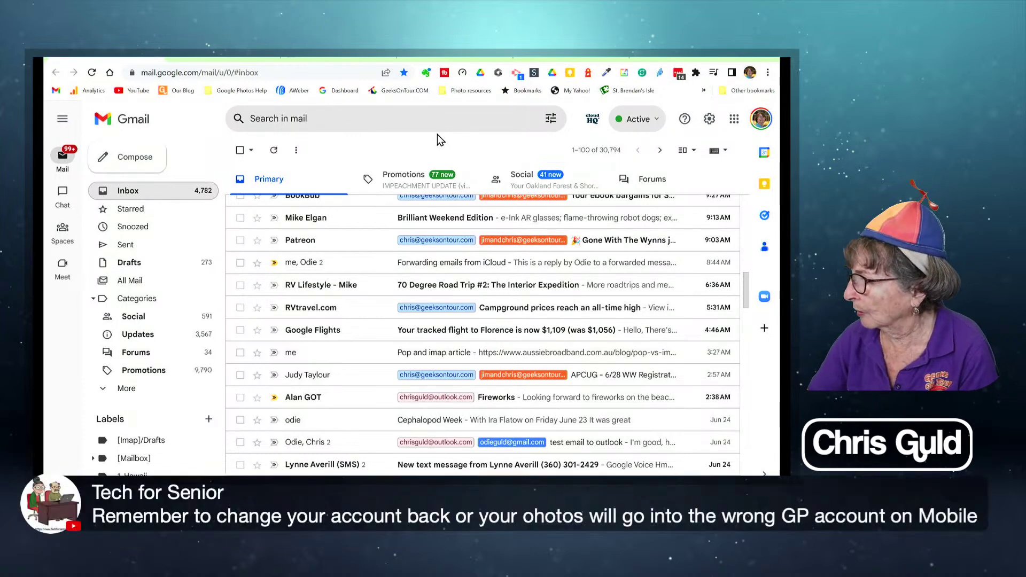
Go back to the newest messages in the Primary category and look through the messages filed under Promotions.
scroll(437, 307, "up", 10)
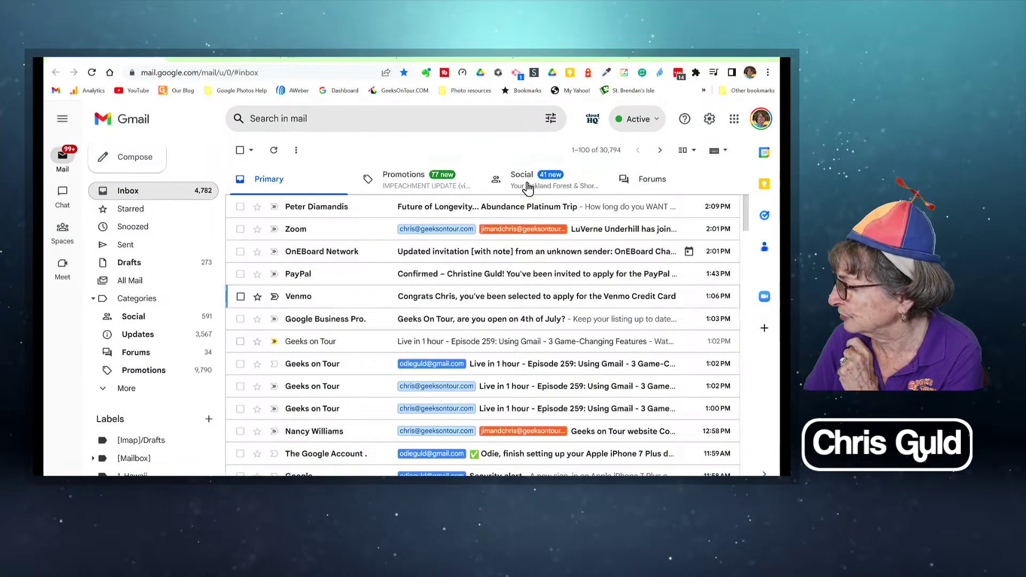
left_click(406, 185)
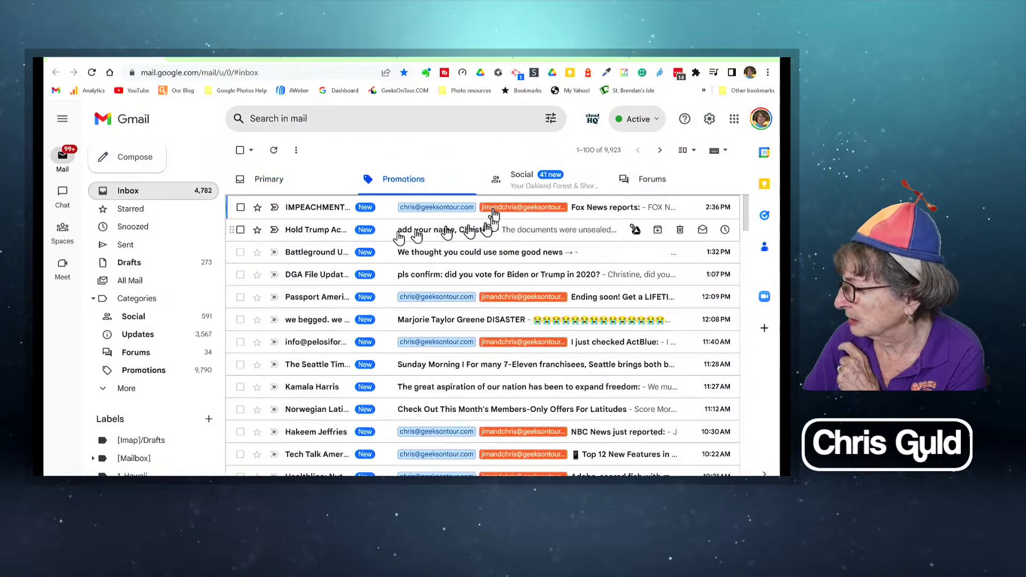
scroll(471, 267, "down", 8)
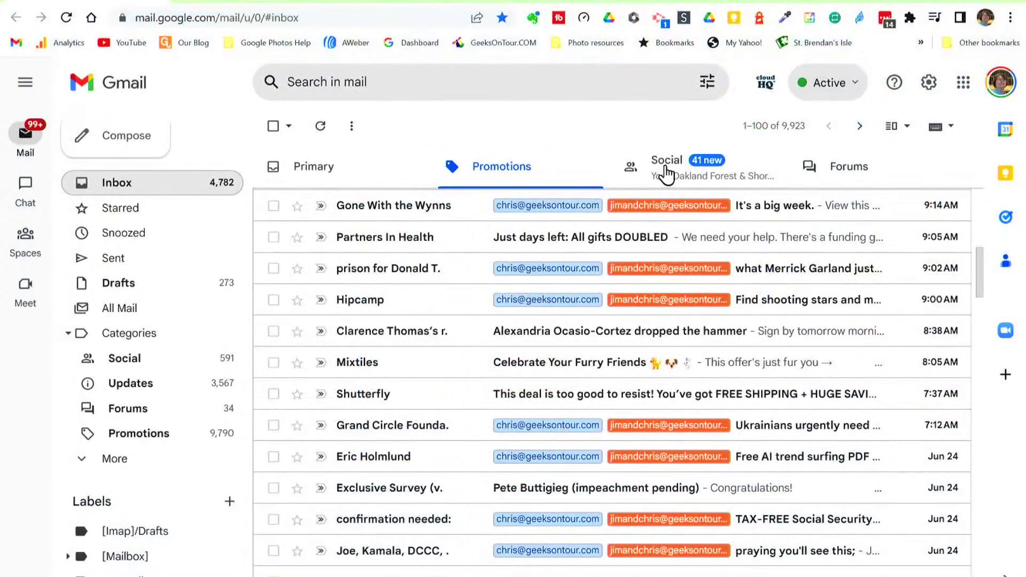
Move the Your Oakland Forest message about Broward Sheriff's Office detectives from the Social category to Primary, and switch back to the presentation.
left_click(666, 173)
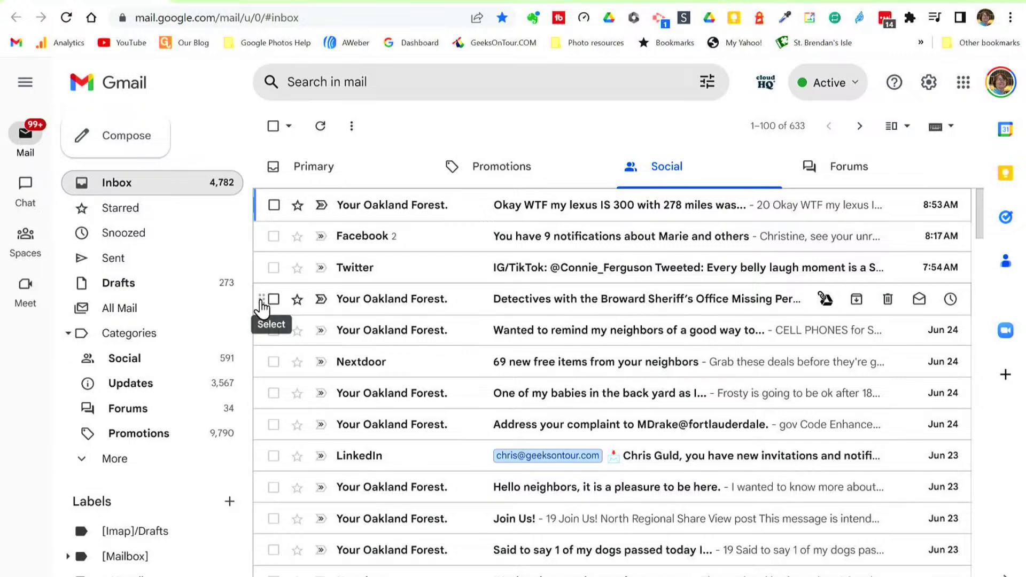
left_click_drag(270, 285, 313, 167)
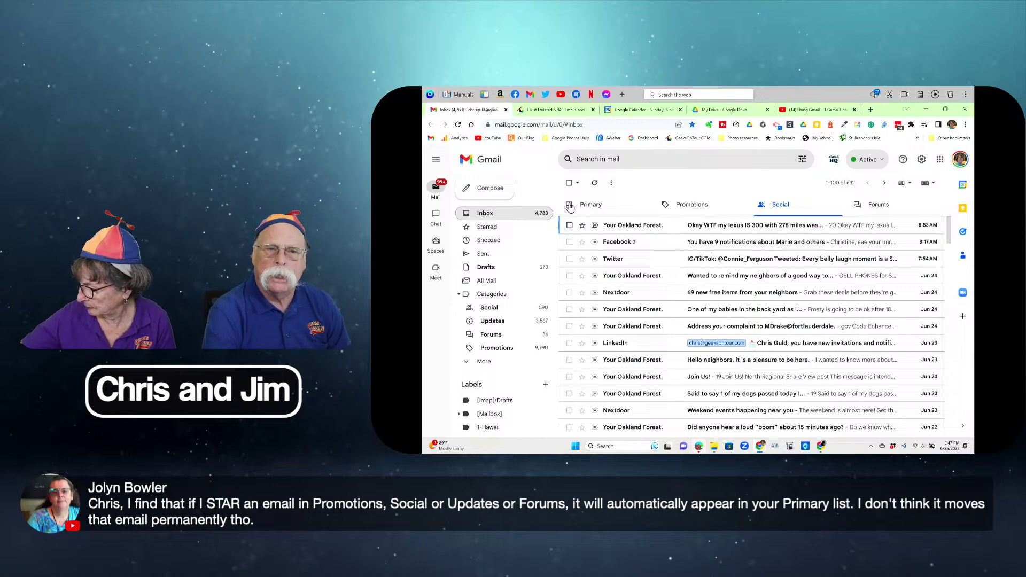
key("alt+Tab")
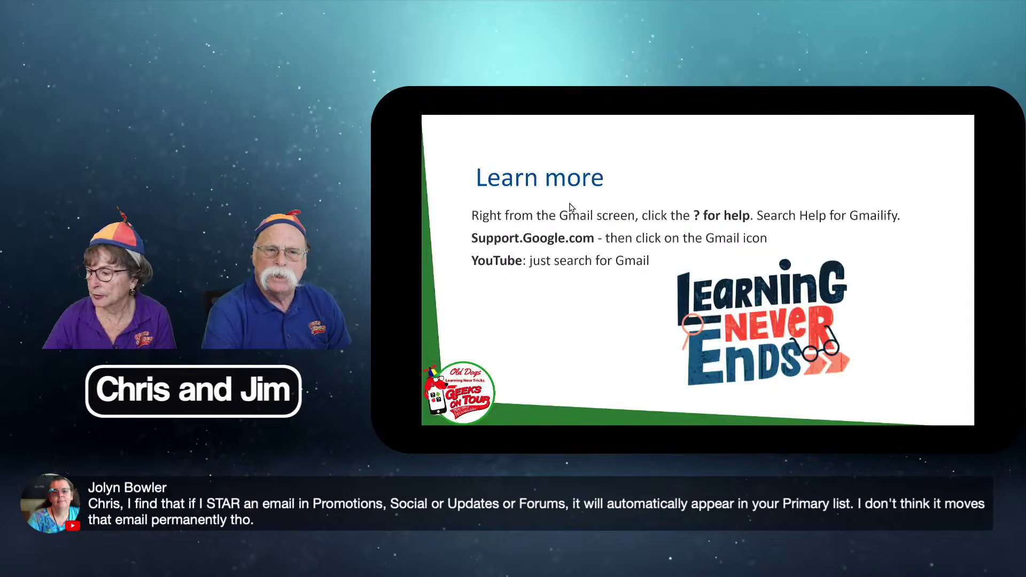